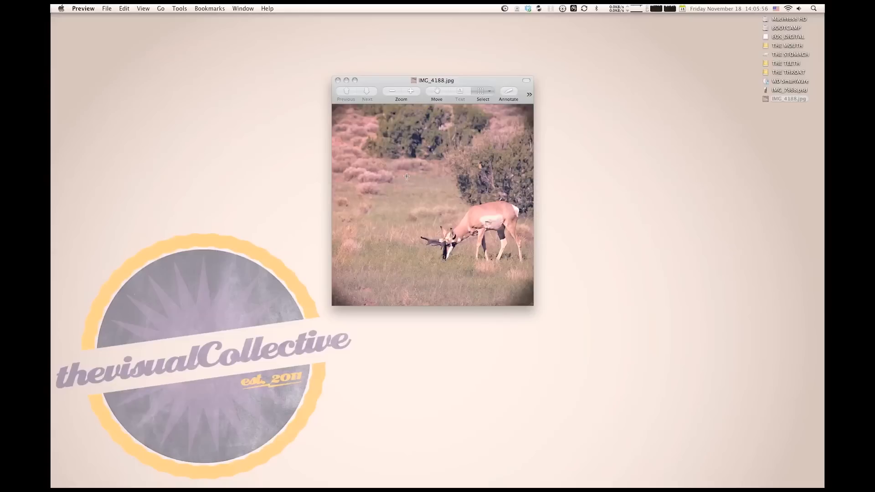
Close the JPEG preview, switch to Photoshop and open the raw photo IMG_4188.CR2 through Camera Raw
key("super+q")
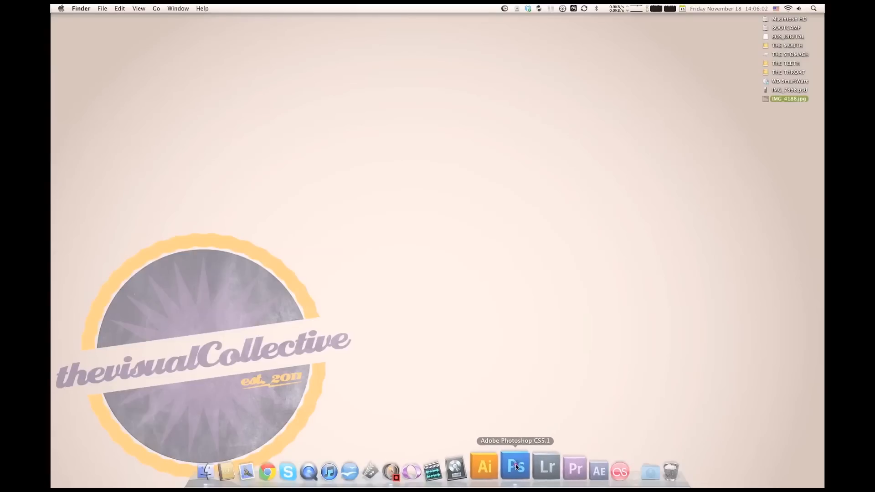
right_click(516, 464)
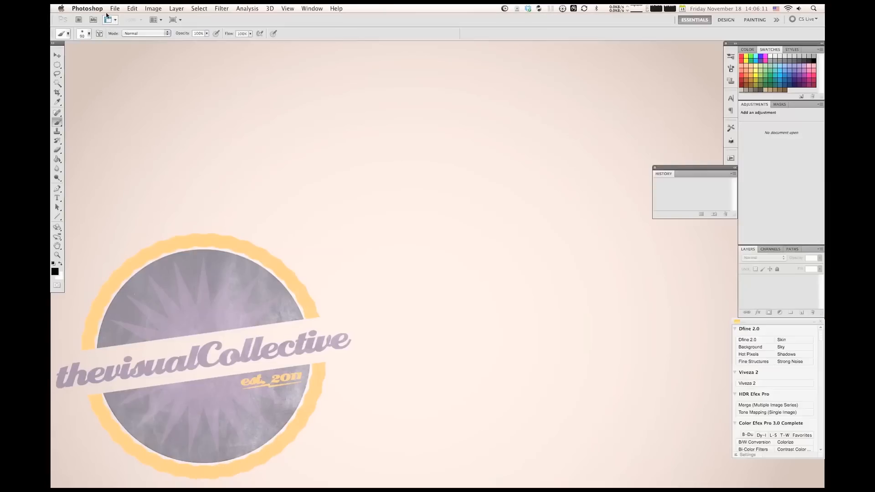
left_click(115, 8)
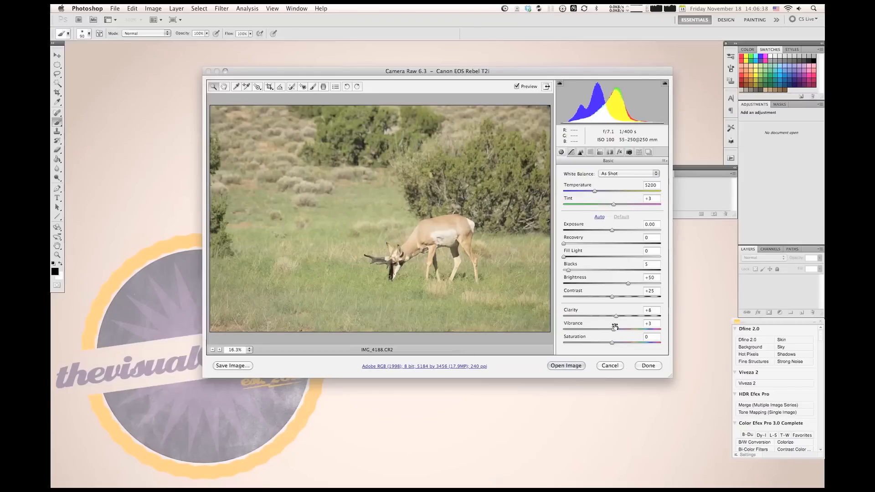
left_click(565, 366)
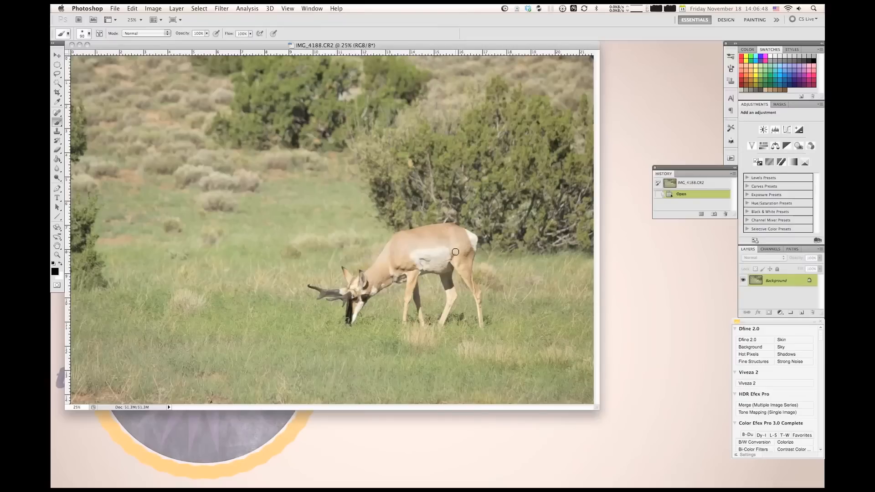
Resize the image to a resolution of 72 pixels/inch and a height of 1000 pixels with constrained proportions
left_click(153, 8)
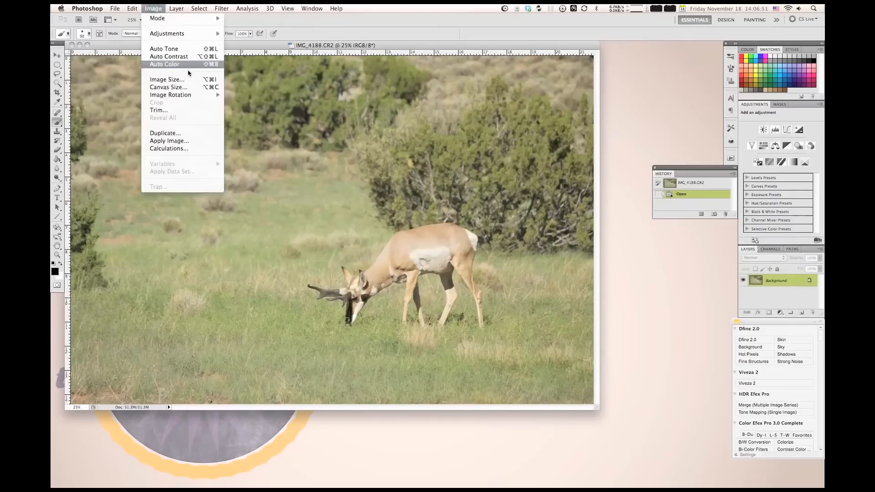
left_click(180, 83)
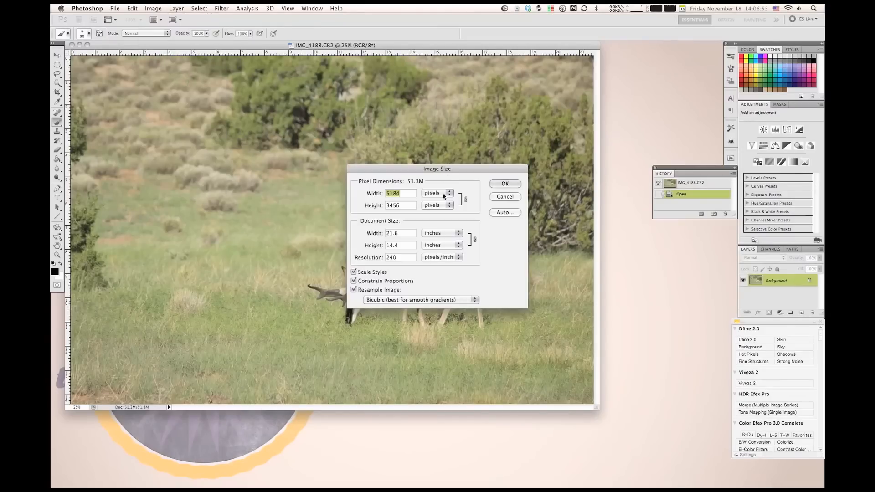
left_click(357, 258)
type("72")
double_click(401, 194)
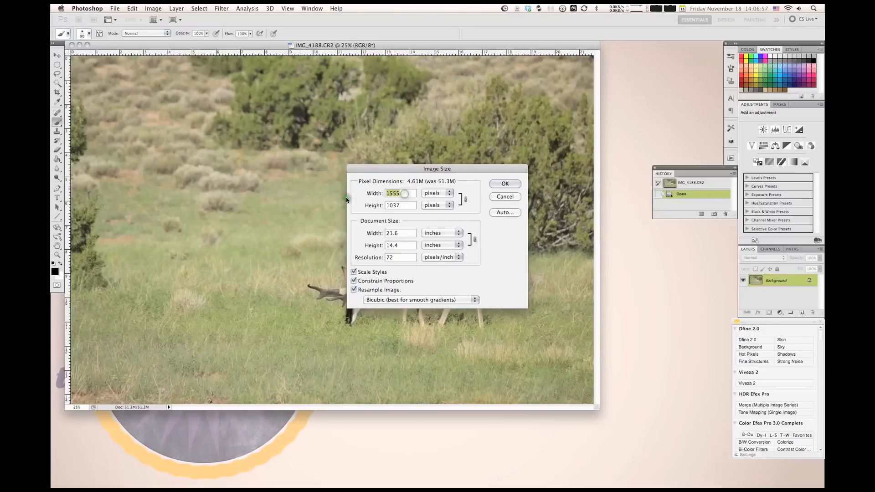
type("1000")
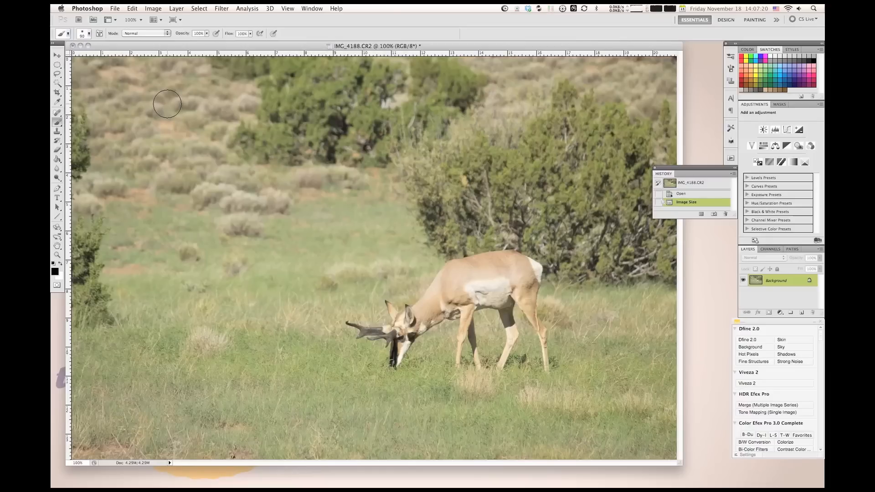
Crop the photo to a 1000 x 1000 px square at 72 pixels/inch, keeping the whole grazing antelope in frame
left_click(57, 93)
left_click_drag(97, 35, 87, 35)
type("1000")
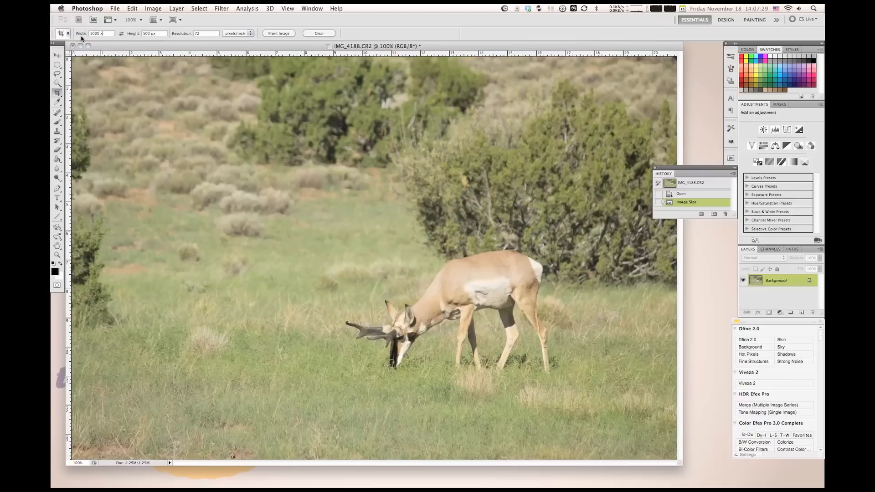
key("Tab")
type("100")
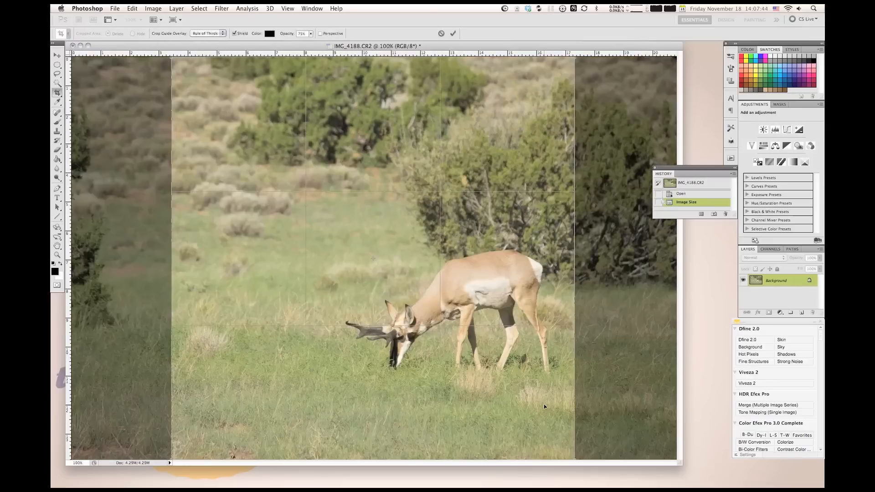
key("Return")
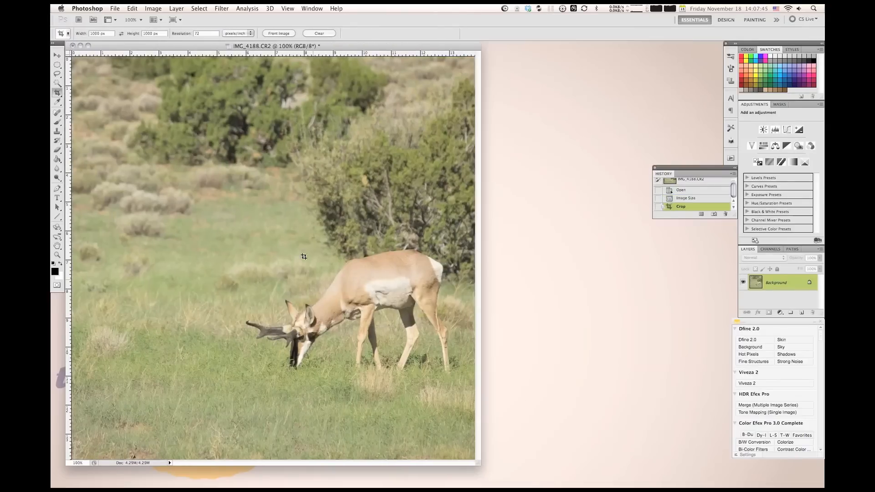
left_click_drag(350, 46, 513, 45)
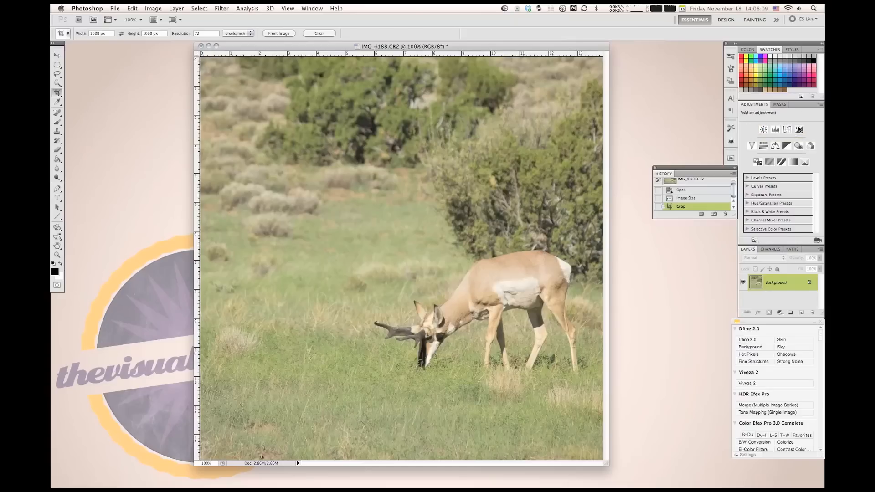
Add a Curves adjustment layer and shape its Red channel into an S-curve with the white point pulled slightly inward
left_click(787, 130)
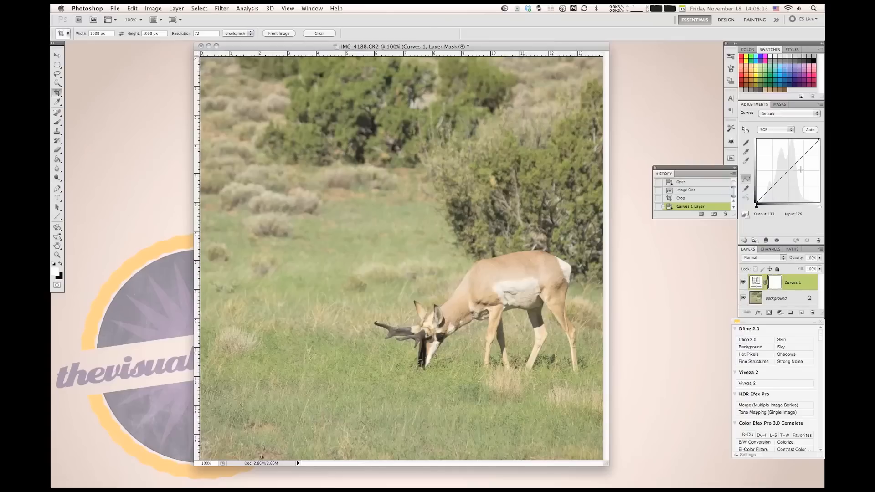
left_click(789, 130)
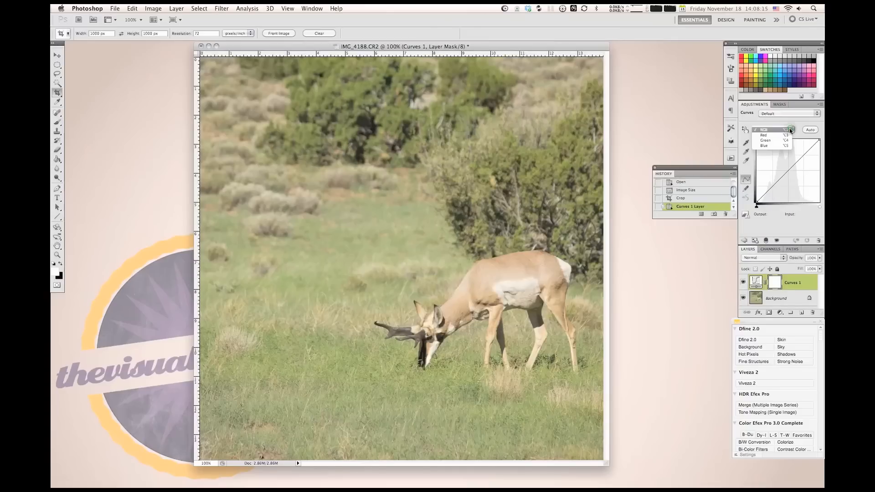
left_click(764, 135)
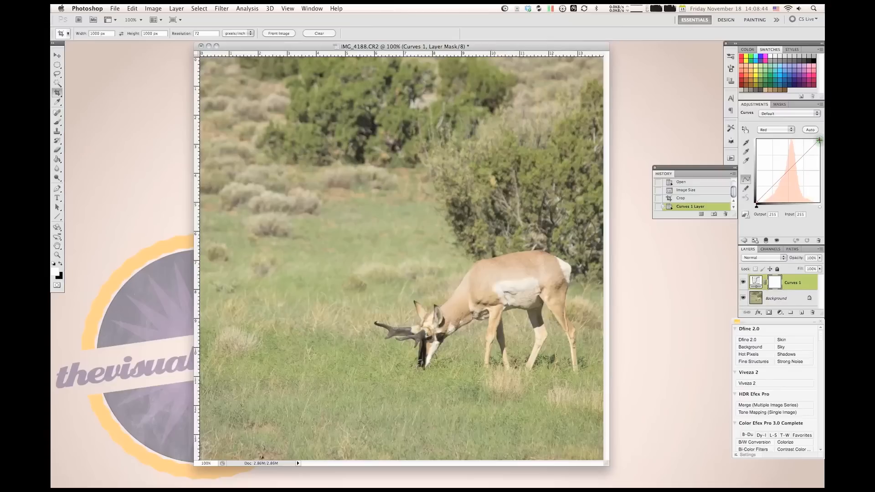
left_click_drag(819, 140, 812, 143)
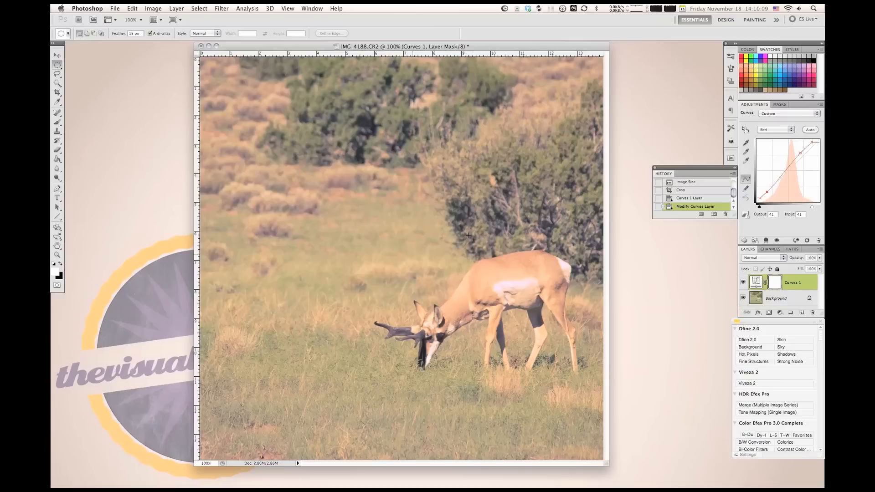
Draw a large circular selection with a 30 px feather that cuts off the photo's corners, and invert it
left_click(57, 65)
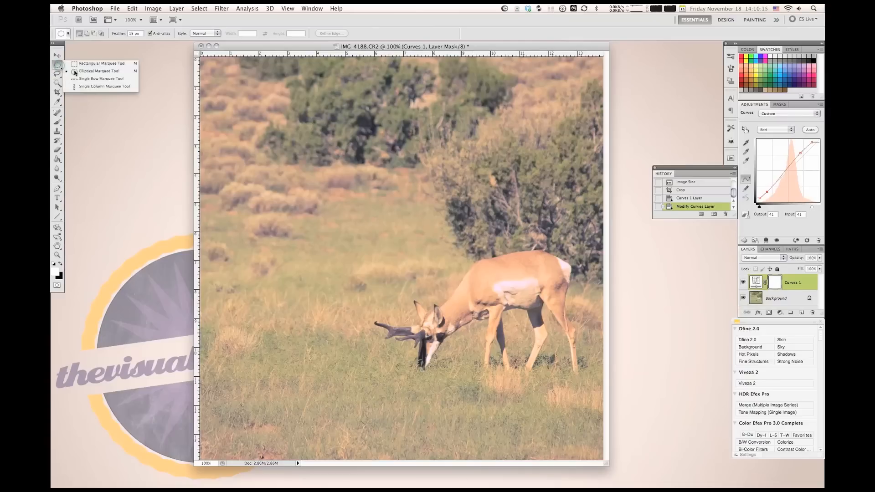
left_click(79, 72)
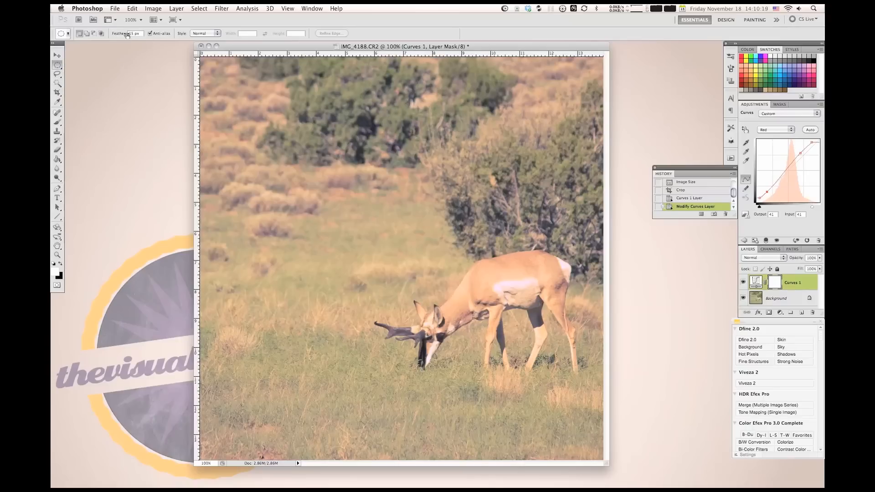
double_click(132, 34)
type("20")
left_click_drag(650, 487, 651, 485)
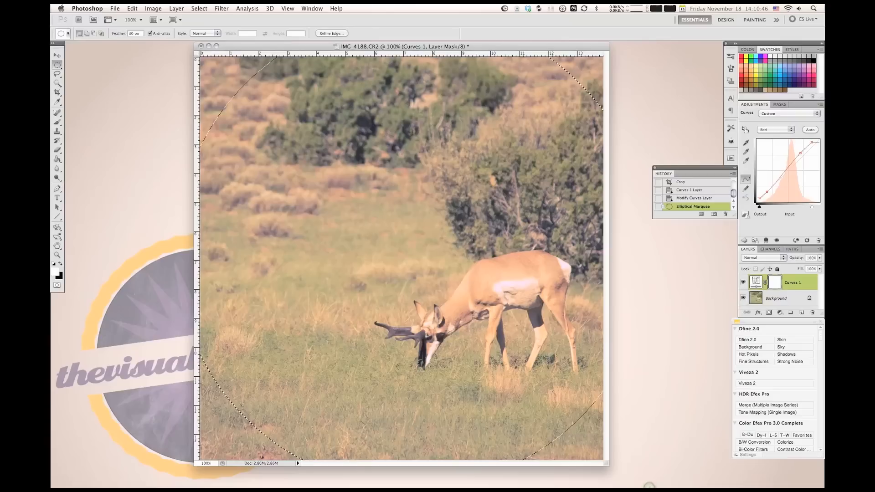
left_click(204, 9)
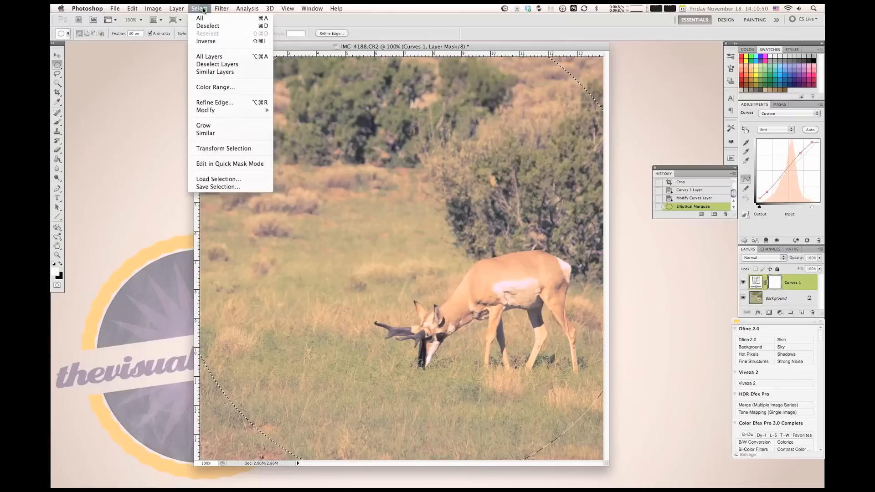
left_click(221, 42)
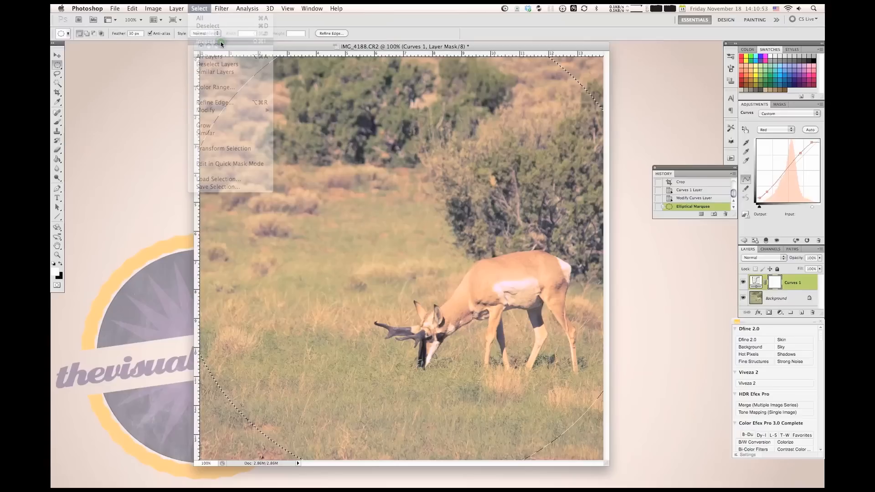
Fill the inverted corner selection with black on a new layer using the Paint Bucket, and deselect
left_click(58, 159)
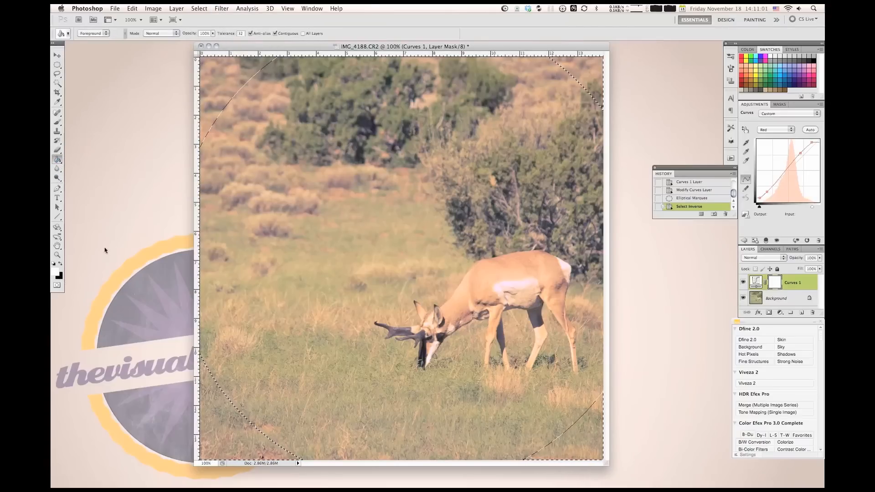
key("z")
left_click(60, 264)
key("g")
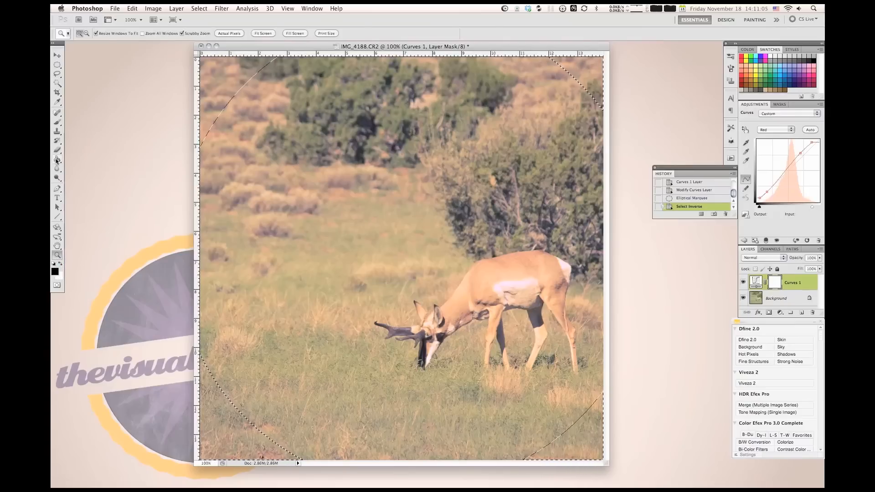
key("alt+shift+super+n")
left_click(222, 69)
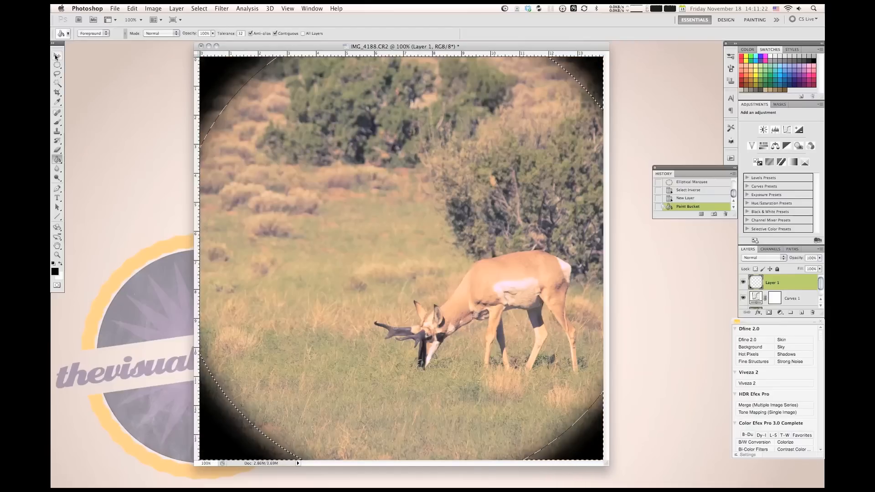
key("super+d")
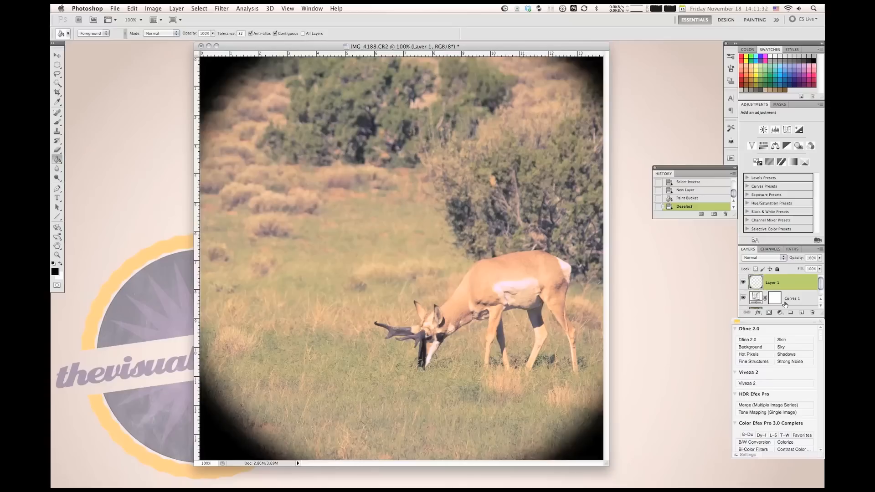
Scale the black vignette layer up to about 105.5% around its center and reduce its opacity to 72%
left_click(56, 55)
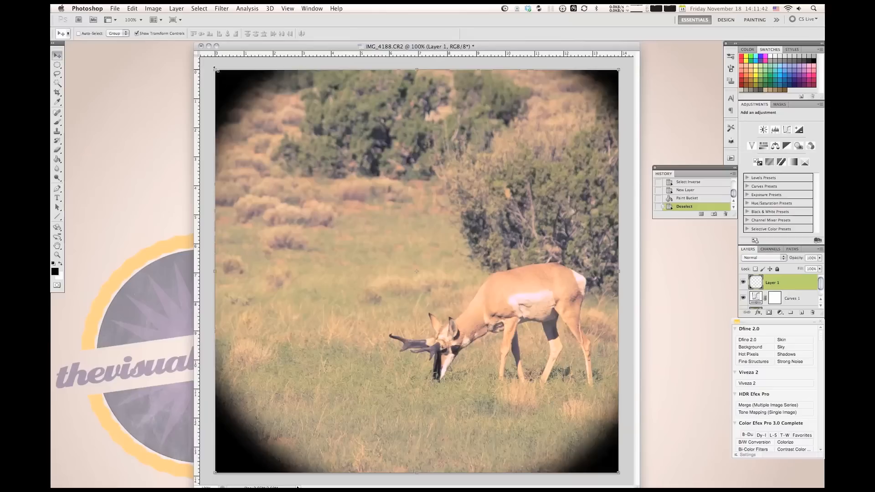
left_click_drag(213, 68, 204, 59)
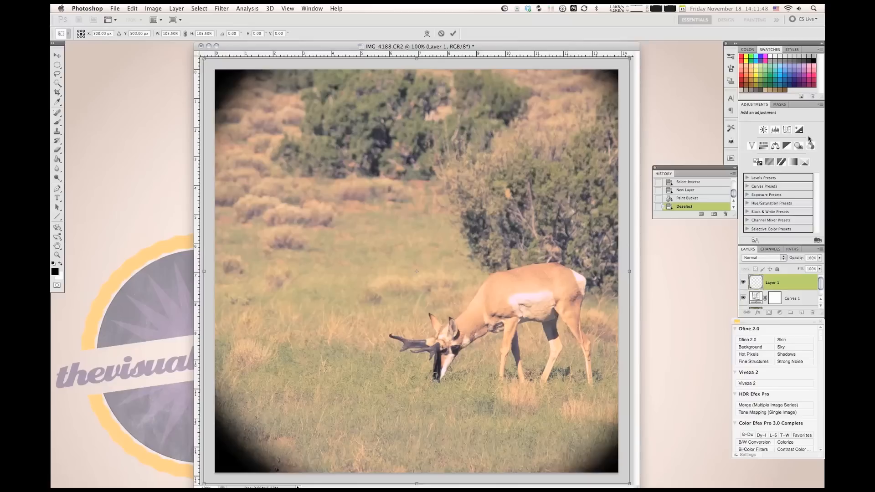
key("Return")
left_click(820, 258)
left_click_drag(819, 268, 807, 268)
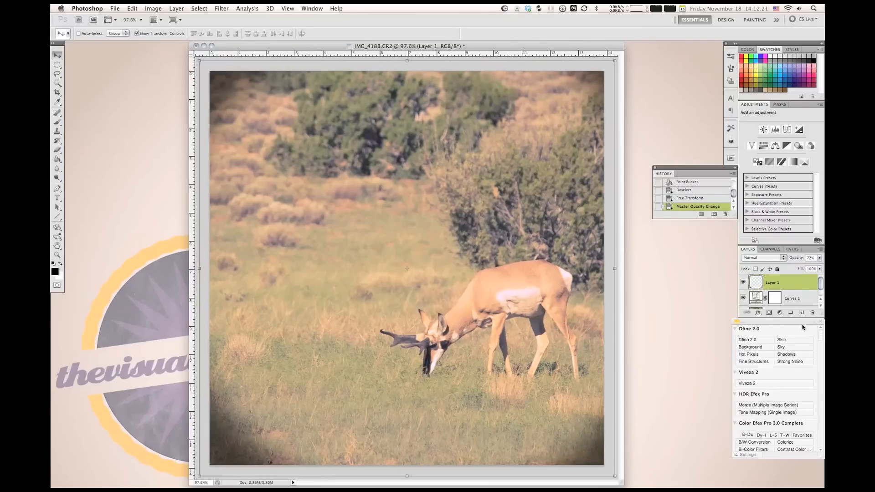
Enter Quick Mask mode on the Background layer and fill the whole mask with black using the Paint Bucket
scroll(822, 282, "down", 1)
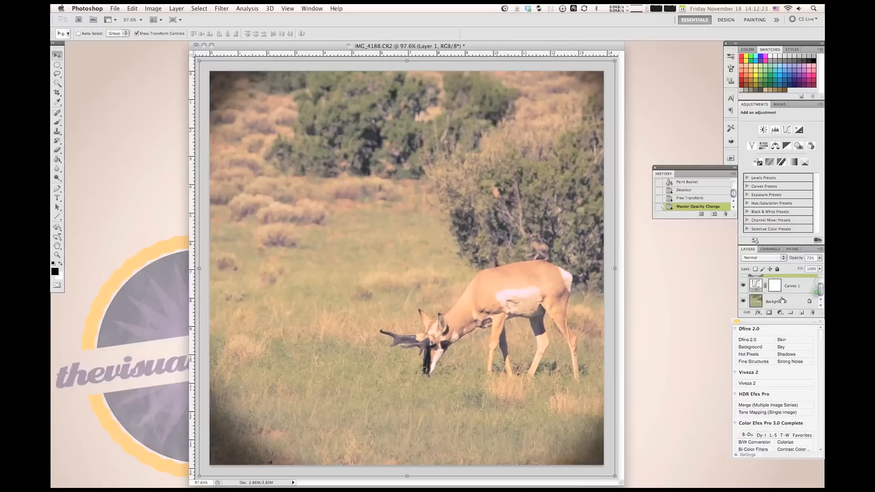
left_click(780, 301)
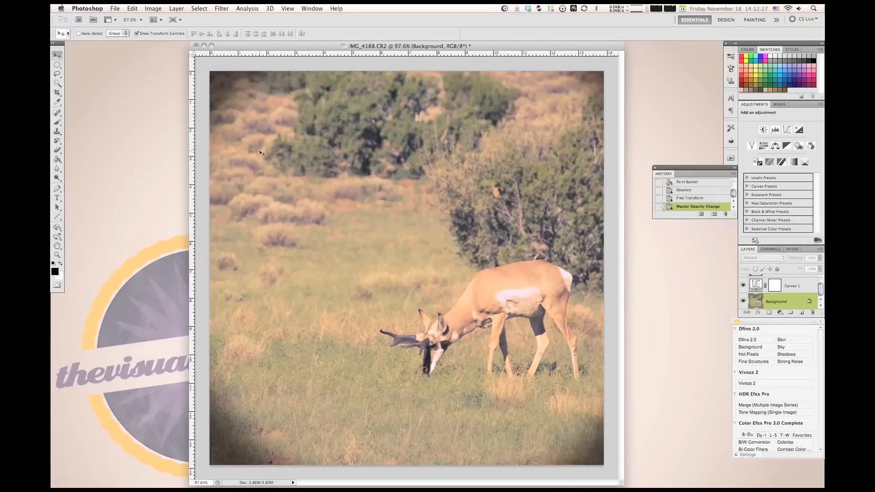
left_click(58, 122)
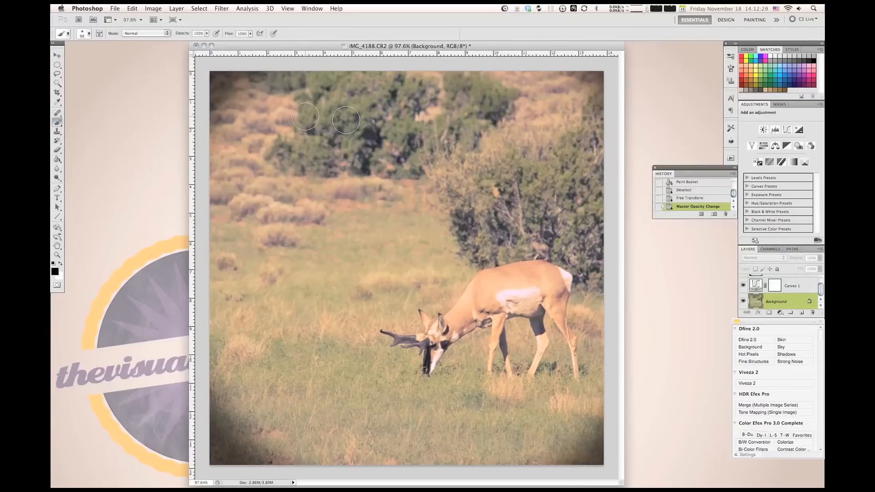
key("q")
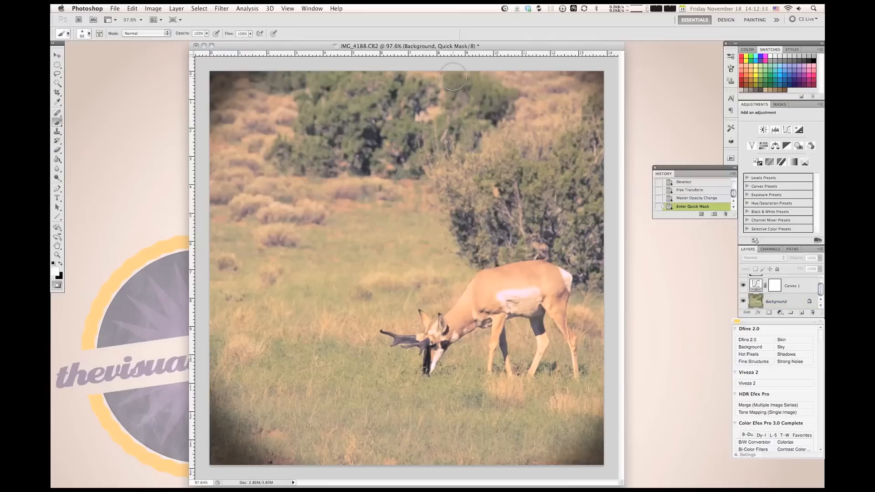
key("x")
key("x")
key("x")
key("x")
key("x")
key("x")
key("x")
key("x")
key("x")
left_click(57, 159)
left_click(420, 186)
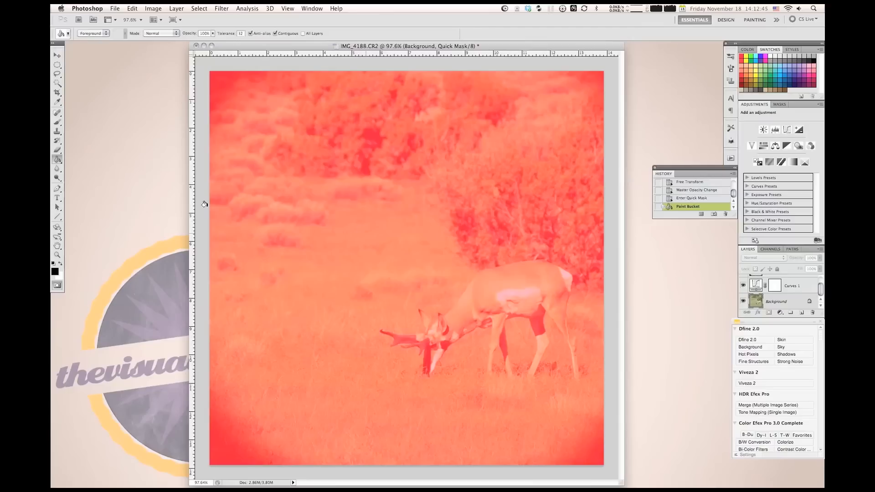
Reveal the bushes in the photo's upper-right area by painting white on the quick mask with a very large brush
left_click(57, 122)
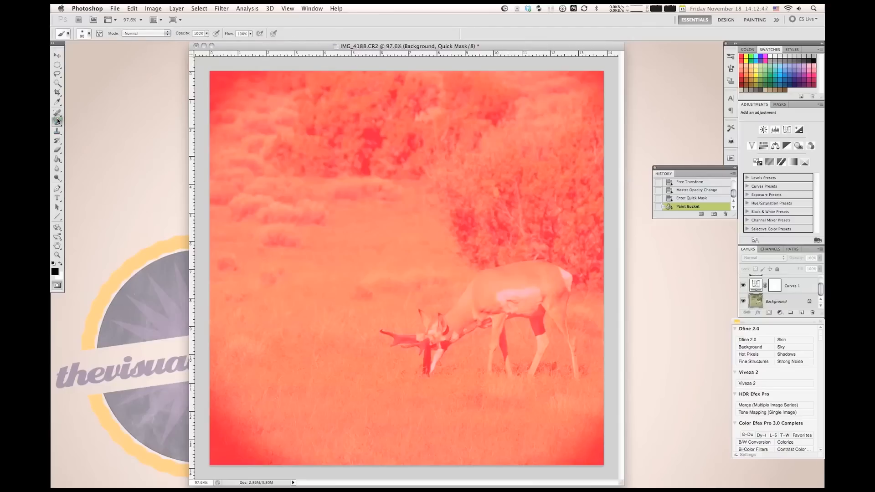
key("bracketright")
key("bracketright")
key("bracketright")
key("bracketright")
key("bracketright")
key("bracketright")
key("bracketright")
key("bracketright")
key("bracketright")
left_click(89, 34)
left_click(89, 33)
key("x")
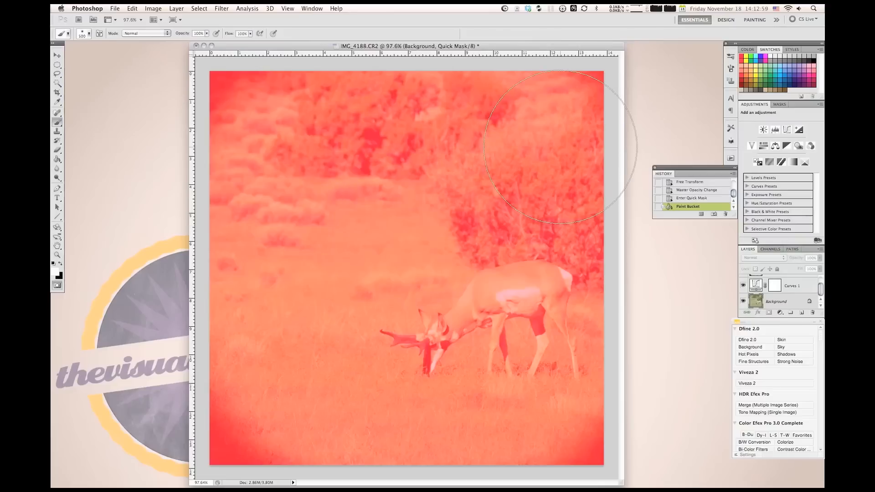
mouse_move(567, 127)
left_mouse_down()
mouse_move(498, 121)
mouse_move(525, 184)
mouse_move(554, 170)
mouse_move(579, 188)
mouse_move(592, 176)
left_mouse_up()
key("F3")
left_click(443, 165)
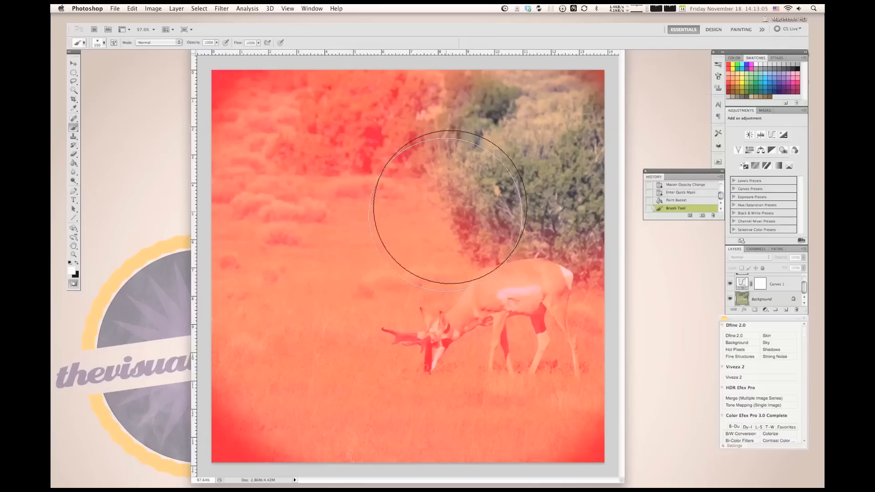
Paint white on the quick mask over the lower-left grass and around the antelope's head
mouse_move(283, 361)
left_mouse_down()
mouse_move(293, 418)
mouse_move(327, 416)
mouse_move(421, 480)
left_mouse_up()
left_click_drag(311, 471, 228, 421)
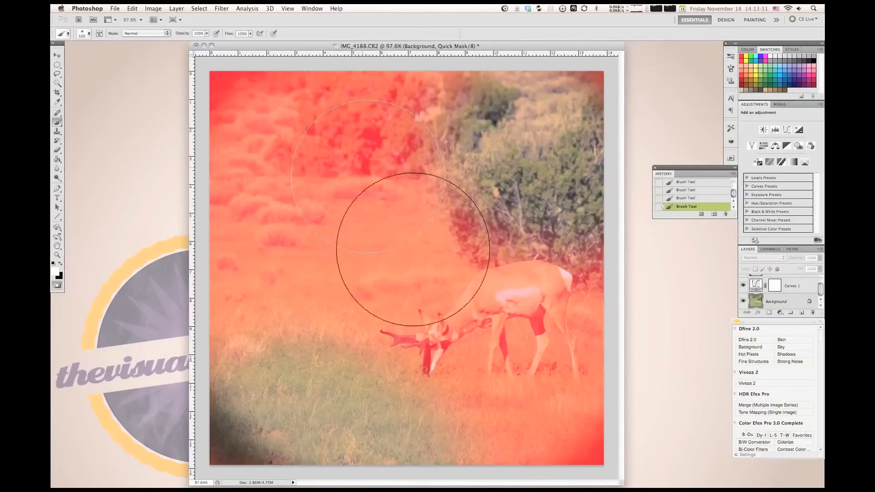
left_click(454, 313)
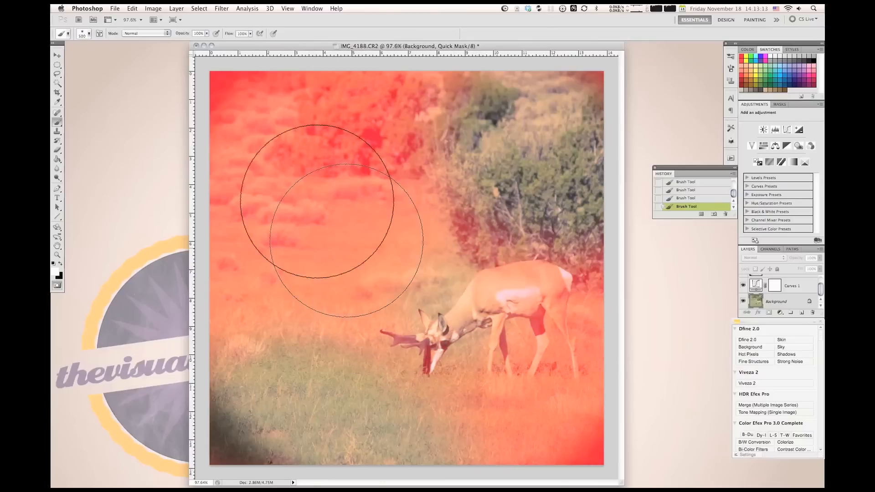
Paint white on the quick mask with a smaller brush along the central grass path and over the upper-left bushes
key("bracketleft")
key("bracketleft")
key("bracketleft")
key("bracketleft")
left_click_drag(355, 305, 319, 292)
mouse_move(388, 322)
left_mouse_down()
mouse_move(374, 324)
mouse_move(338, 271)
mouse_move(364, 263)
left_mouse_up()
mouse_move(379, 279)
left_mouse_down()
mouse_move(364, 243)
mouse_move(376, 238)
left_mouse_up()
left_click_drag(378, 194, 353, 196)
mouse_move(380, 272)
left_mouse_down()
mouse_move(336, 192)
mouse_move(378, 195)
left_mouse_up()
left_click_drag(372, 253, 379, 262)
key("bracketleft")
mouse_move(272, 169)
left_mouse_down()
mouse_move(307, 205)
mouse_move(297, 189)
mouse_move(305, 186)
left_mouse_up()
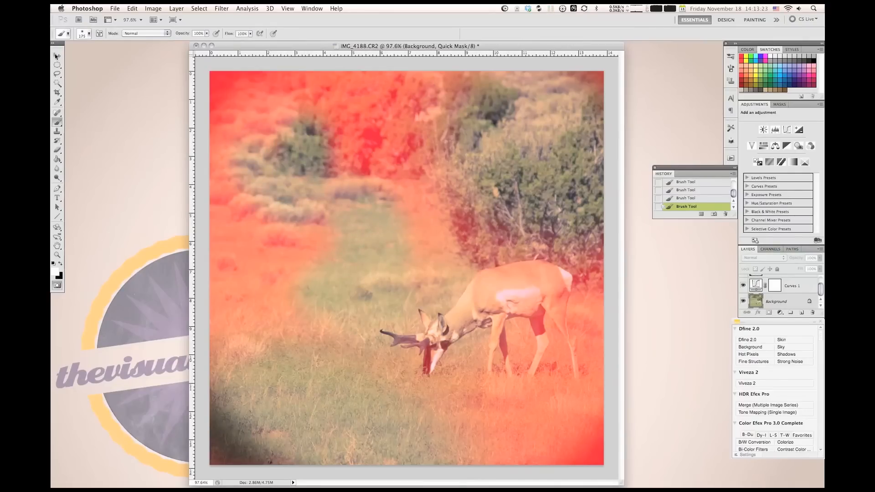
Exit Quick Mask mode and add a Curves adjustment layer from the selection, raising the upper part of its Blue curve
key("q")
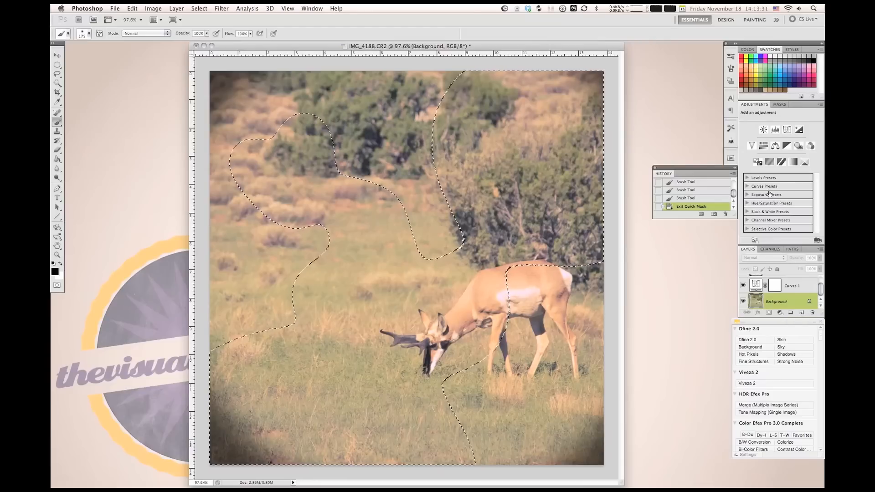
left_click(787, 129)
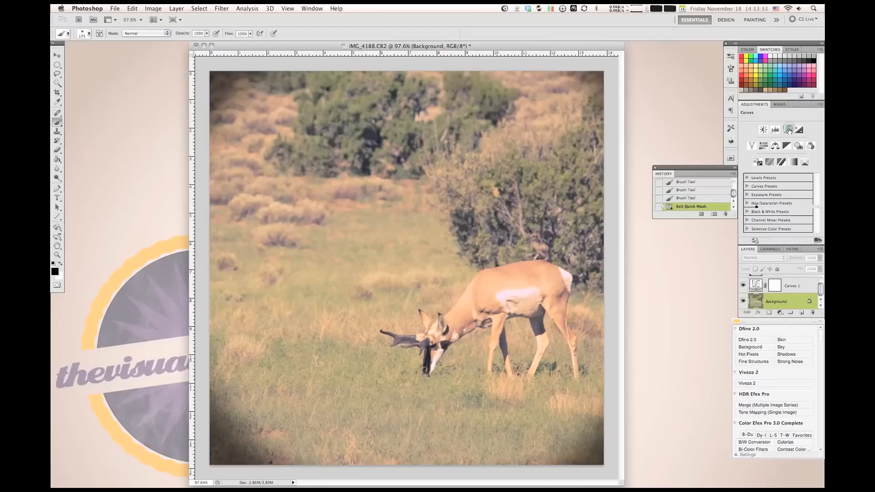
left_click(793, 131)
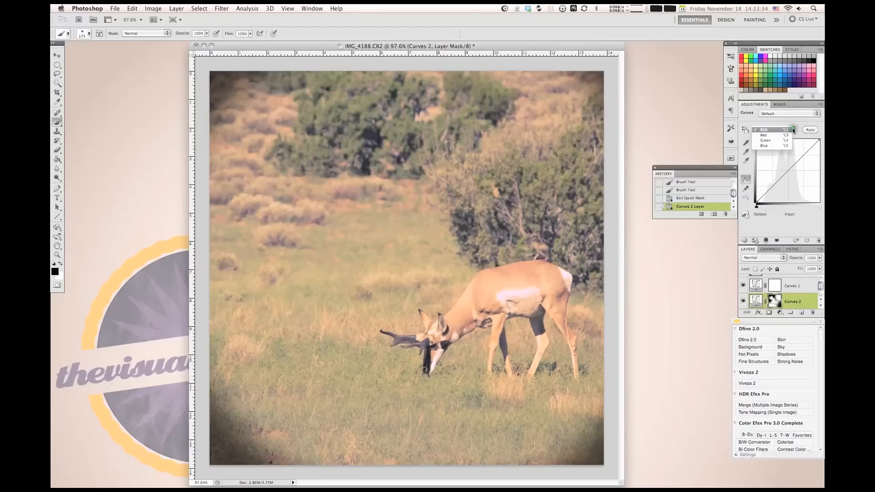
left_click(773, 146)
left_click_drag(805, 154, 804, 146)
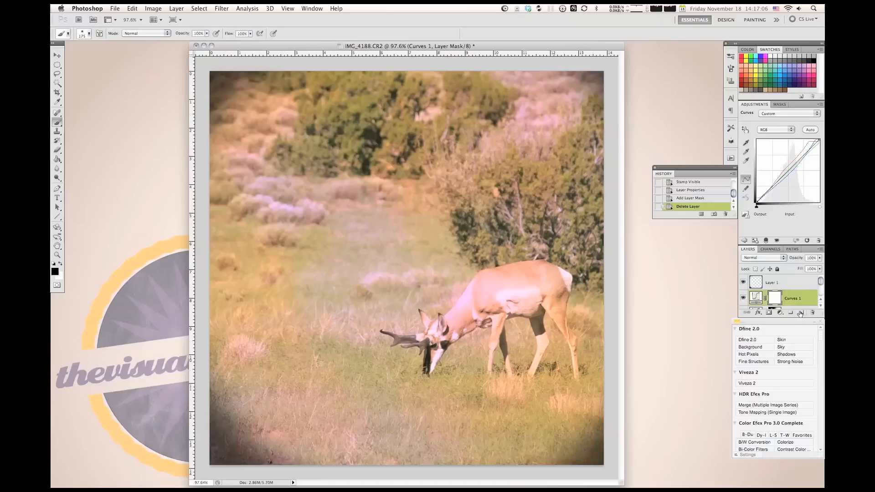
Add a new layer above the first Curves layer and fill it with pale yellow #fdec9f using the Paint Bucket
left_click(802, 313)
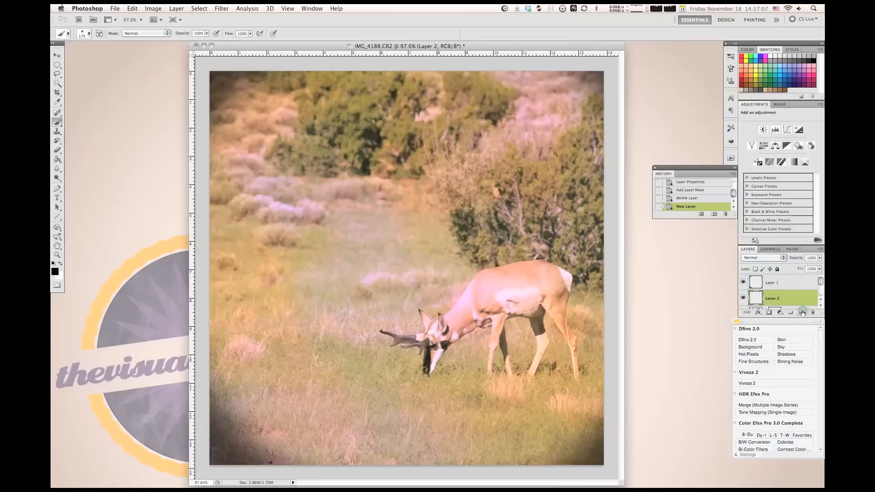
left_click(55, 272)
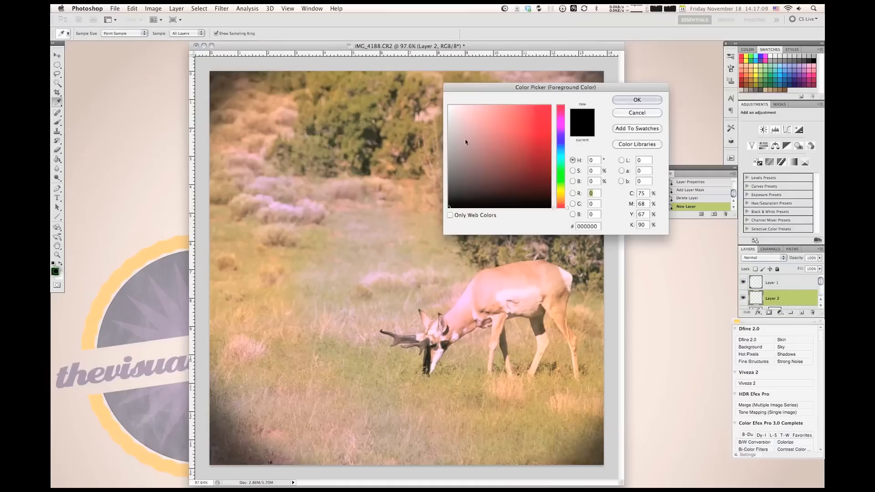
left_click(564, 195)
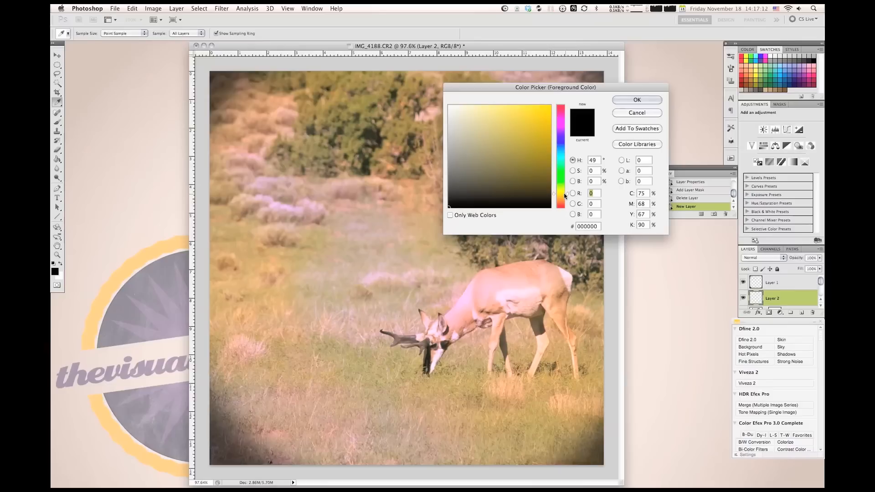
mouse_move(510, 157)
left_mouse_down()
mouse_move(487, 132)
mouse_move(486, 106)
left_mouse_up()
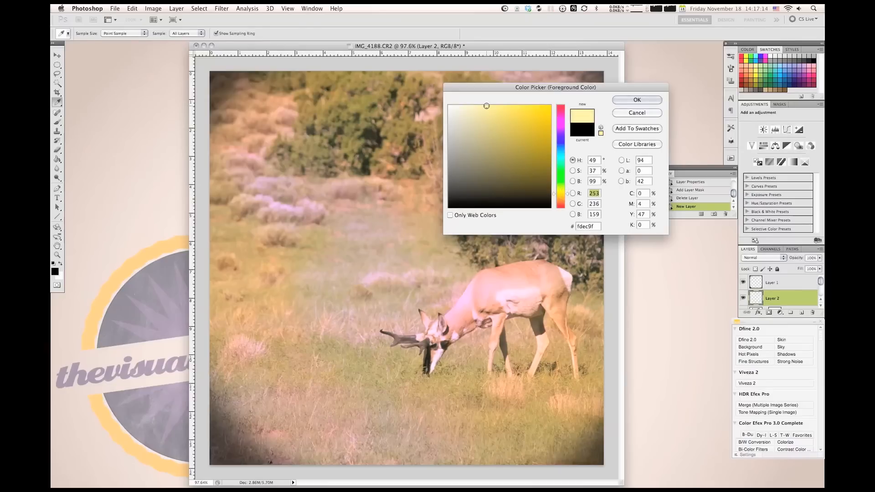
left_click(622, 100)
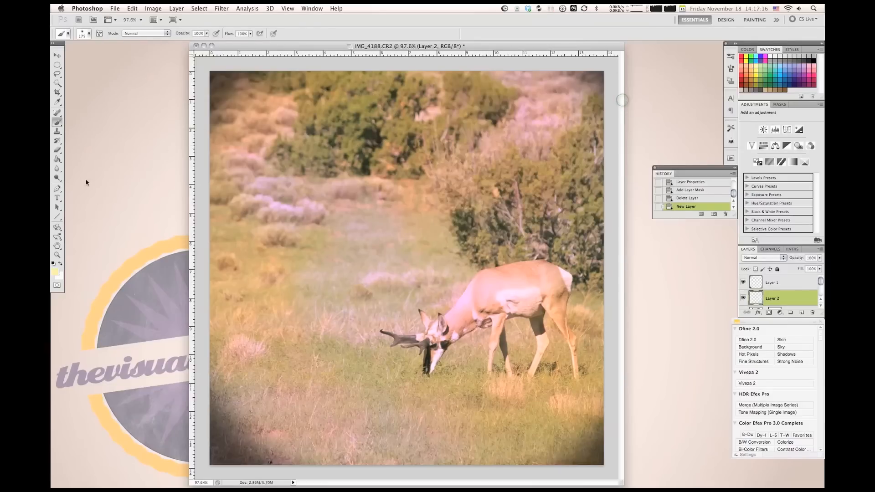
left_click(57, 159)
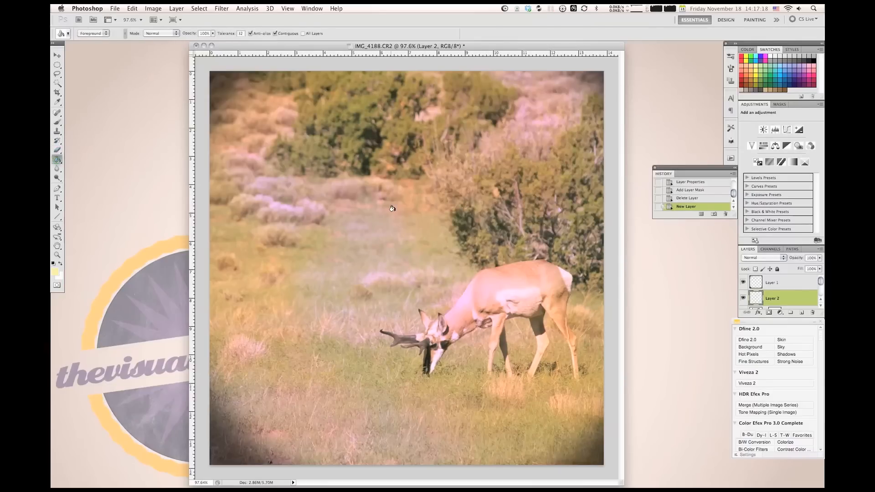
left_click(392, 209)
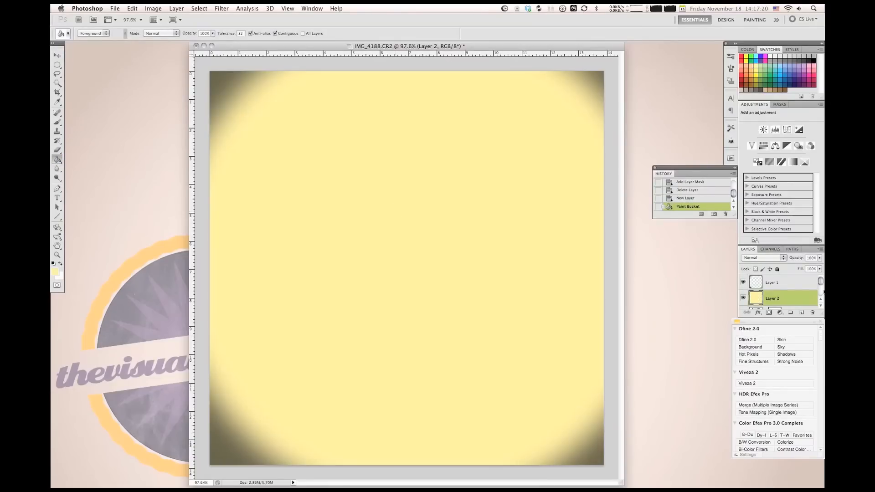
Set the yellow layer's blending mode to Multiply and greatly reduce its opacity
left_click(820, 258)
left_click_drag(817, 266, 788, 272)
left_click(783, 258)
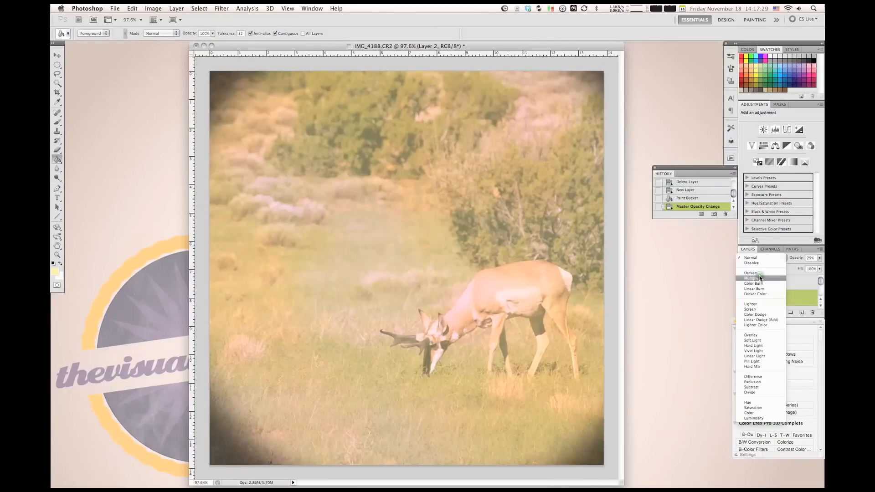
left_click(761, 277)
left_click(820, 258)
left_click_drag(807, 266, 798, 269)
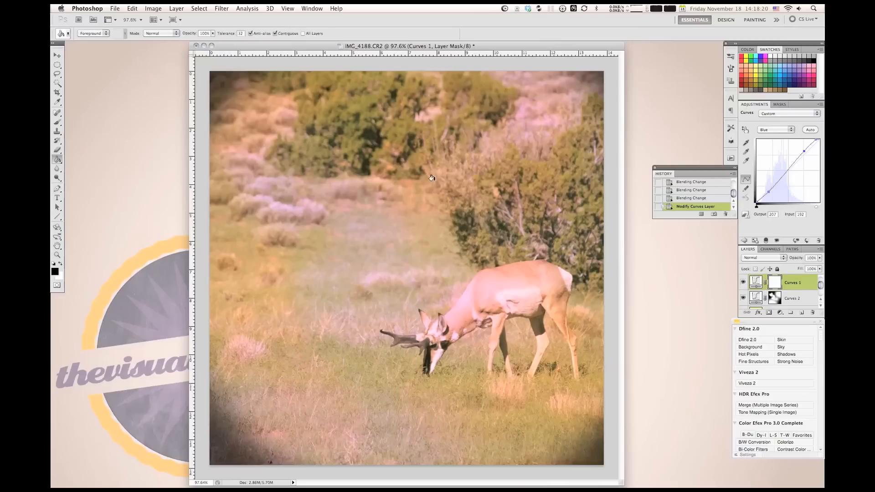
Close the floating Nik filters palette and convert the image to Lab Color mode, flattening all layers
left_click(823, 324)
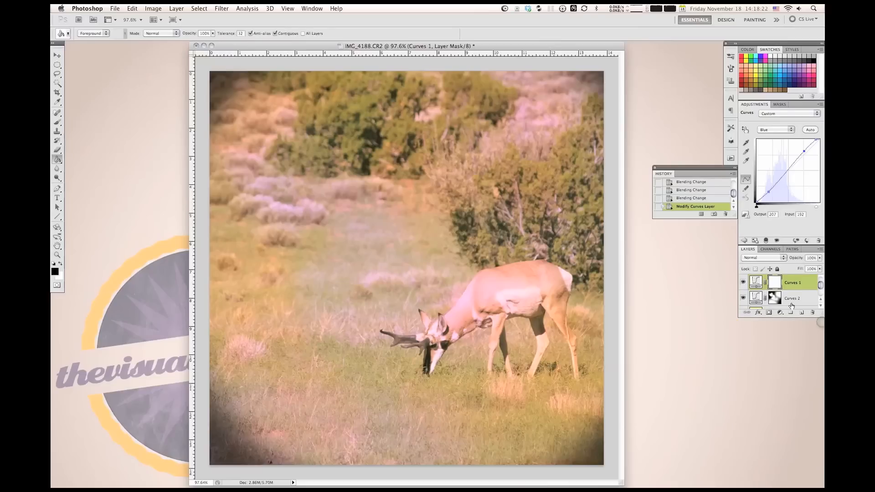
key("F9")
left_click(436, 211)
left_click(158, 10)
mouse_move(161, 18)
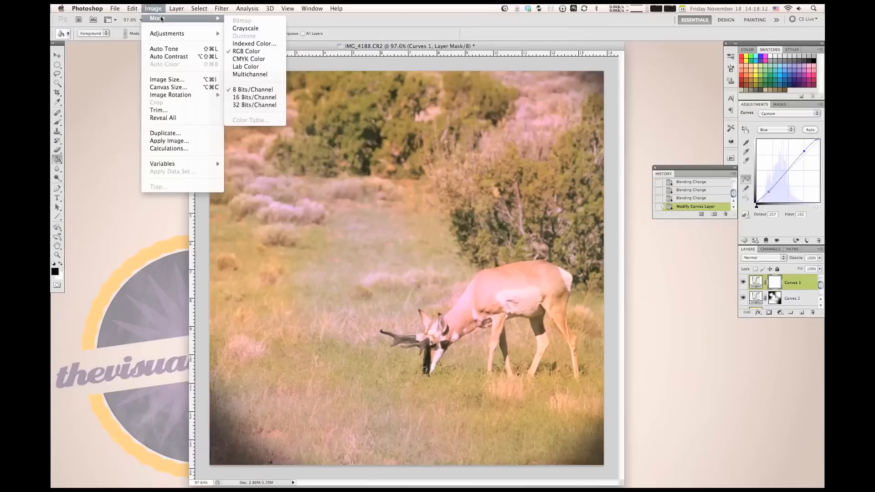
left_click(251, 67)
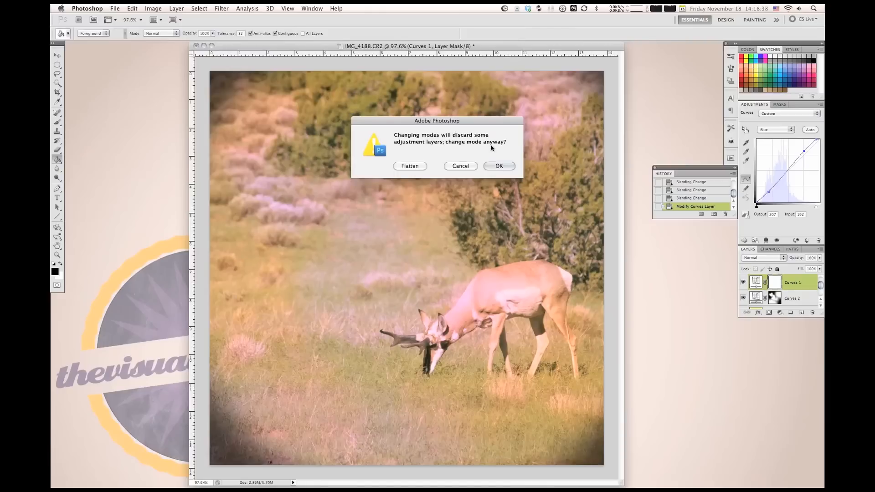
left_click(421, 168)
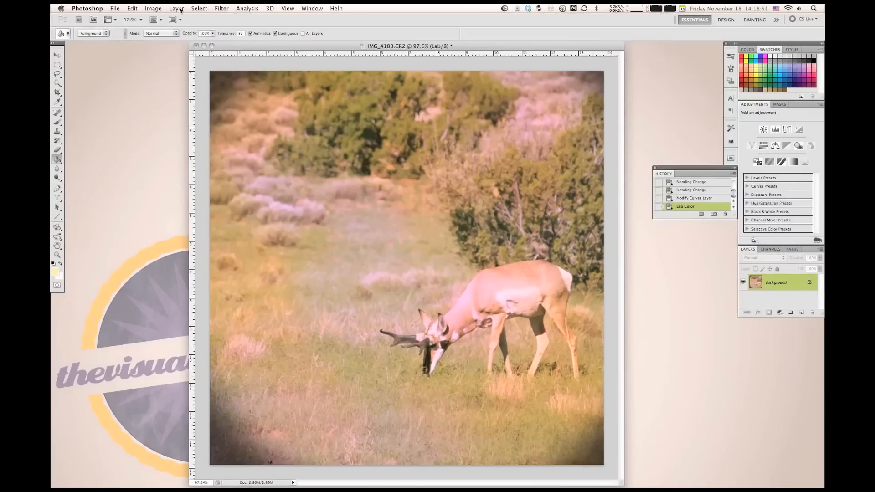
Start an Unsharp Mask with an amount of 54%, checking the preview on the antelope's head
left_click(228, 8)
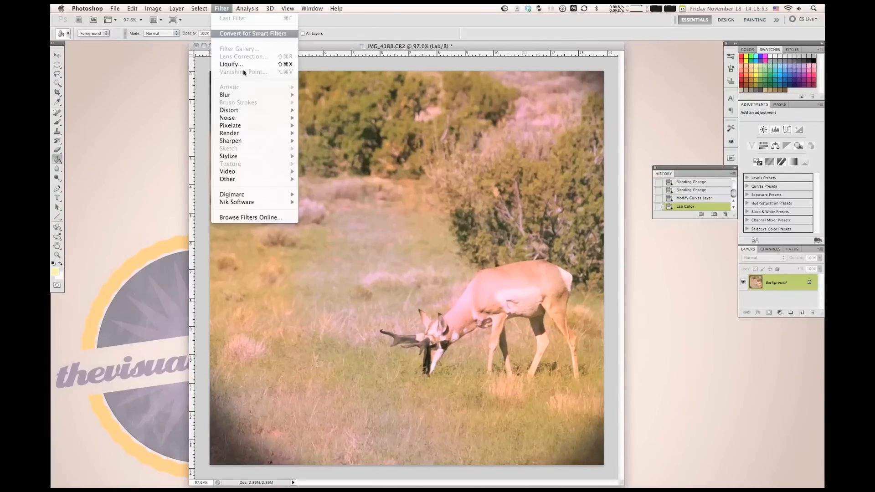
mouse_move(248, 142)
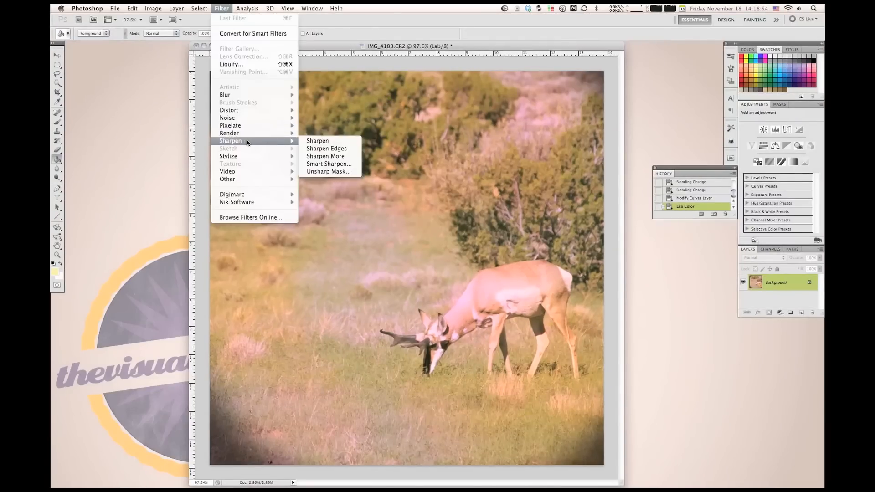
left_click(328, 172)
left_click_drag(257, 121, 152, 46)
left_click_drag(121, 111, 85, 108)
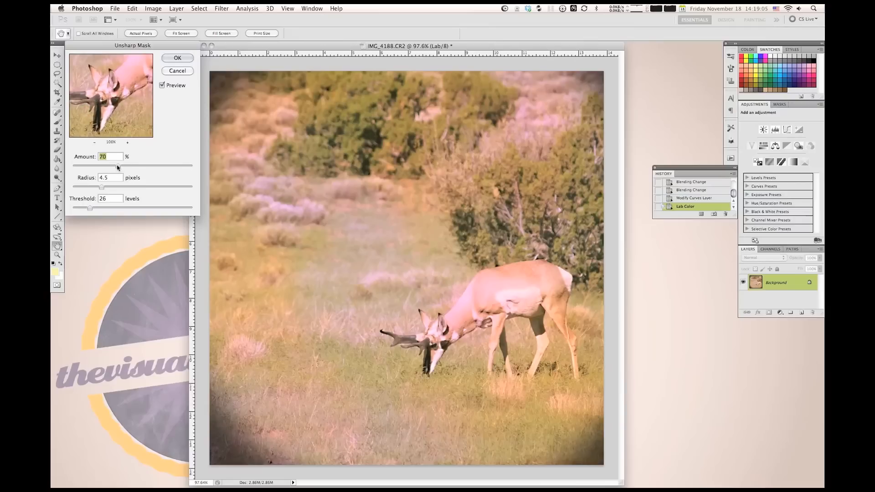
left_click_drag(118, 166, 107, 166)
left_click(163, 84)
left_click(163, 84)
left_click(162, 85)
left_click(426, 370)
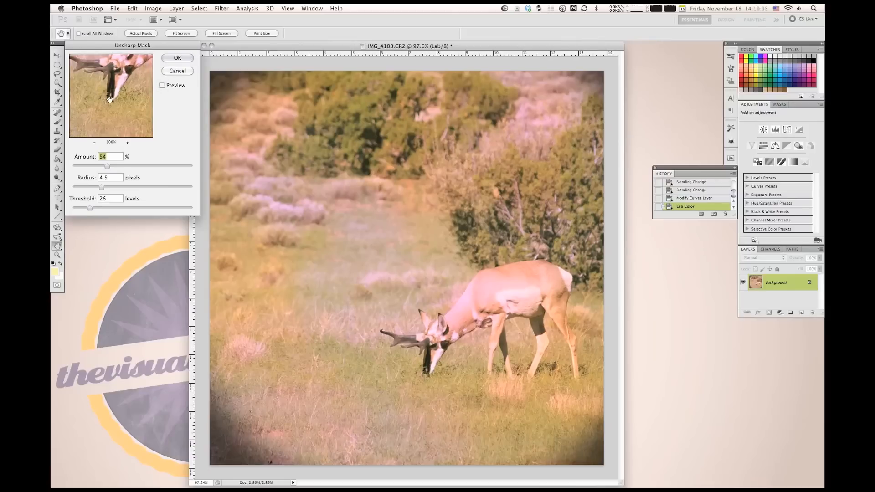
left_click(163, 85)
Fine-tune the Unsharp Mask threshold to slightly above 9 levels while comparing the preview off and on, and apply the filter
left_click_drag(90, 208, 83, 210)
left_click(162, 86)
left_click(163, 86)
left_click(163, 86)
left_click(163, 86)
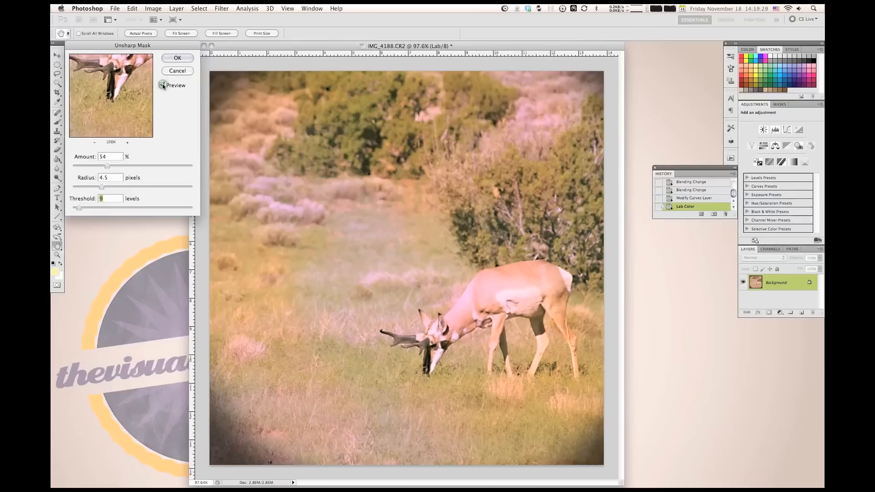
left_click(163, 86)
left_click(163, 86)
left_click(163, 85)
left_click(163, 86)
left_click(163, 86)
left_click_drag(79, 209, 83, 209)
left_click(185, 57)
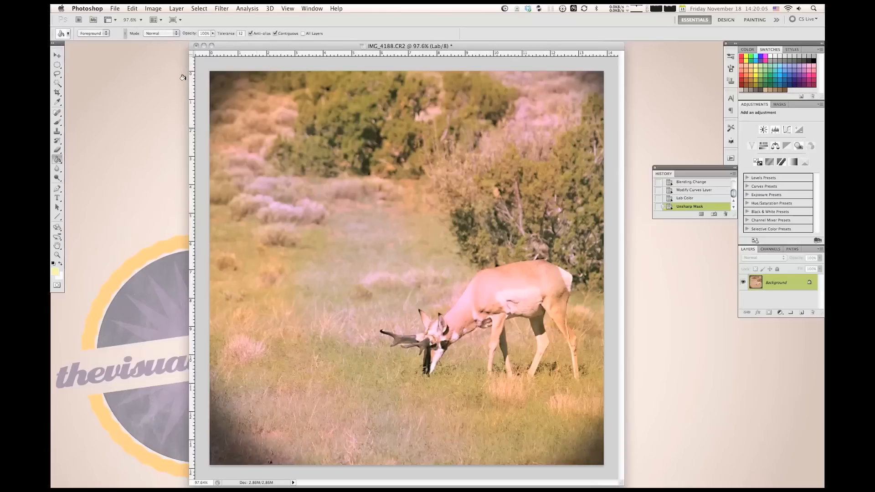
Convert the sharpened image back to RGB Color mode
left_click(150, 10)
mouse_move(169, 18)
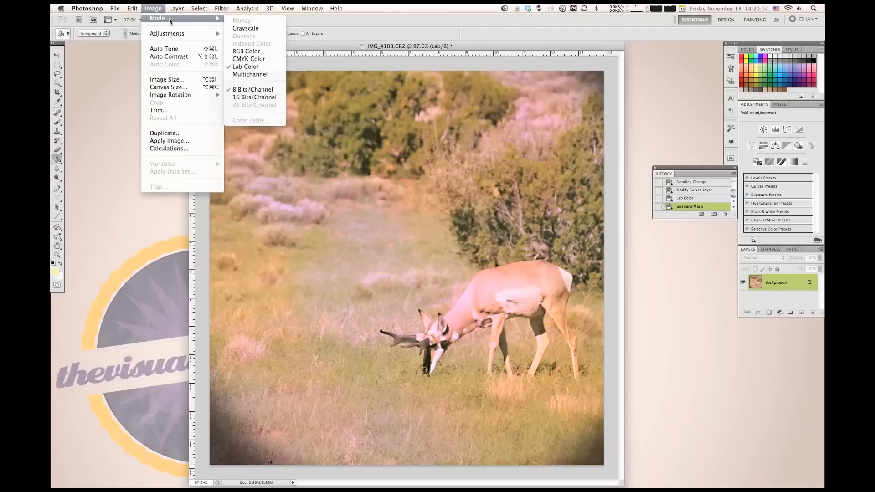
left_click(254, 54)
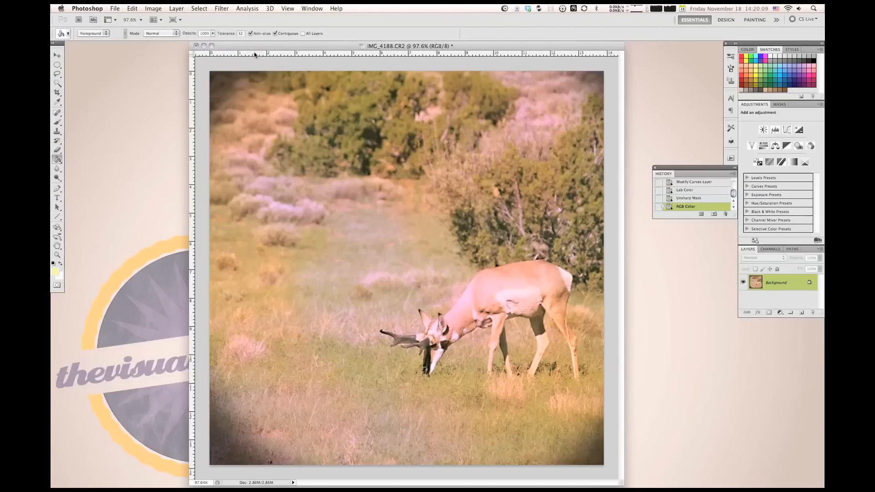
Draw a centered circular selection with a 30 px feather, about four fifths of the image wide, and invert it
left_click(57, 65)
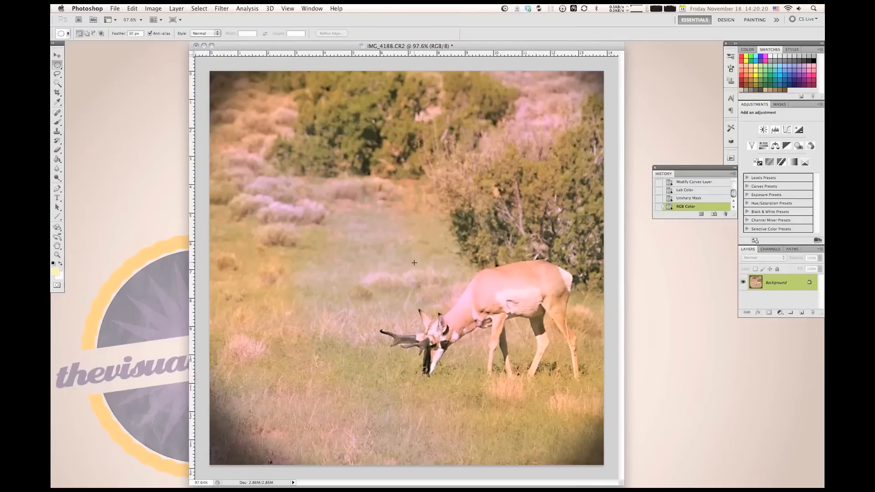
left_click_drag(415, 263, 544, 459)
left_click_drag(571, 487, 571, 486)
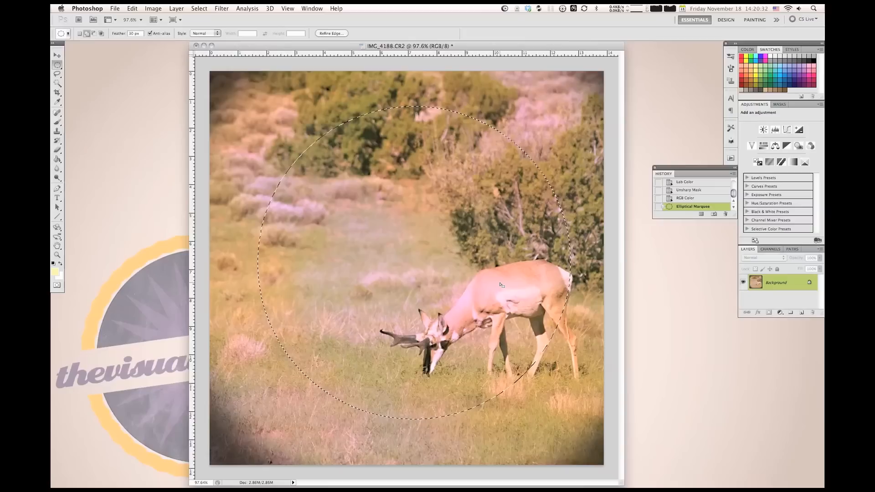
key("super+shift+i")
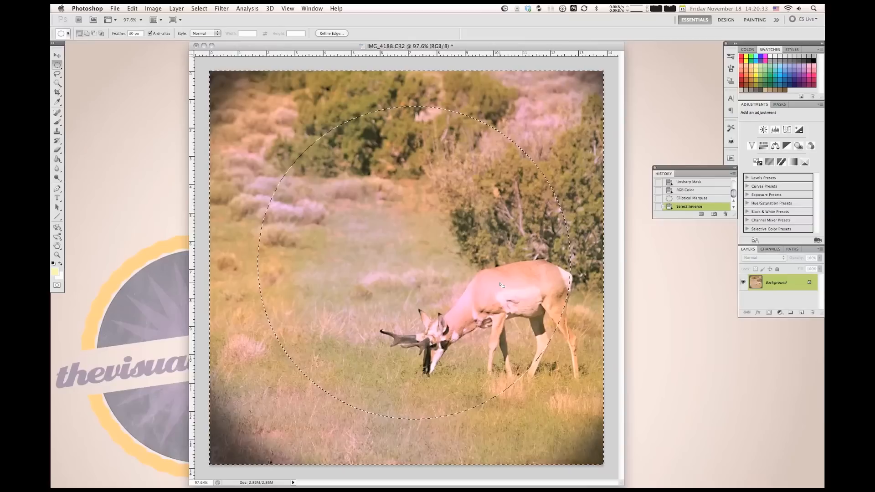
Apply a Lens Blur with radius 5 and blade curvature 15 to the selected outer area, and deselect
left_click(222, 8)
mouse_move(261, 95)
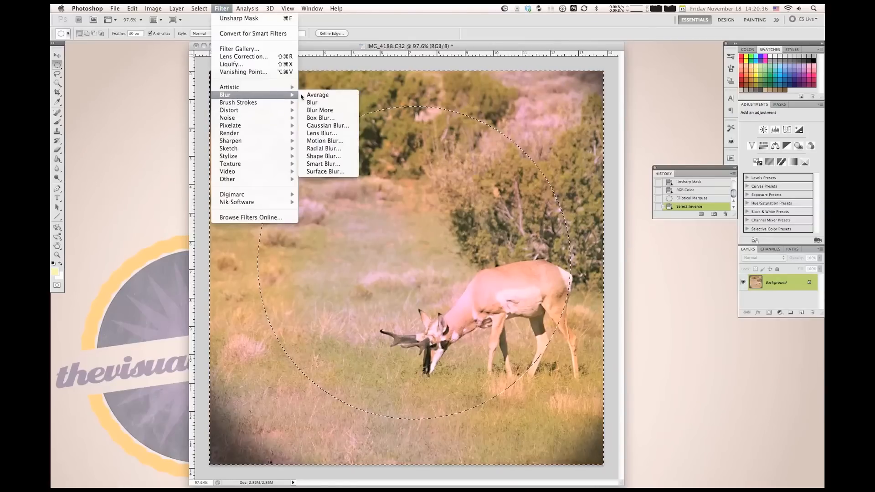
left_click(325, 133)
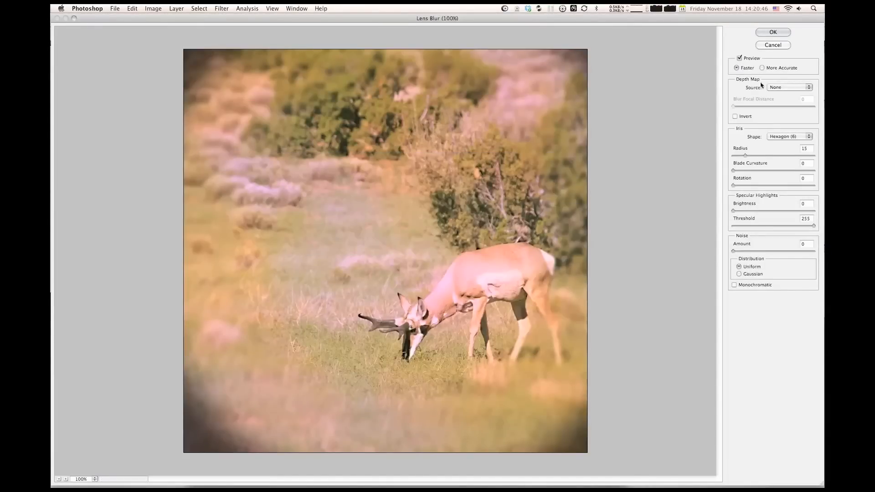
left_click_drag(745, 156, 738, 157)
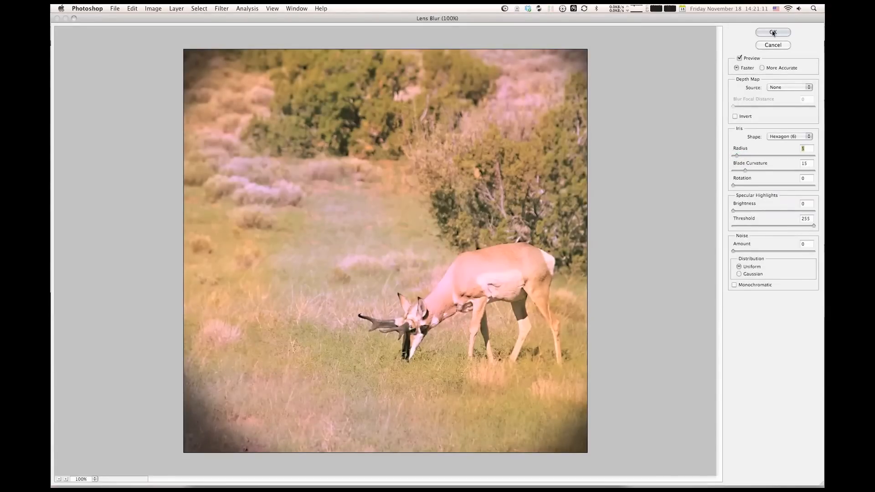
left_click(772, 32)
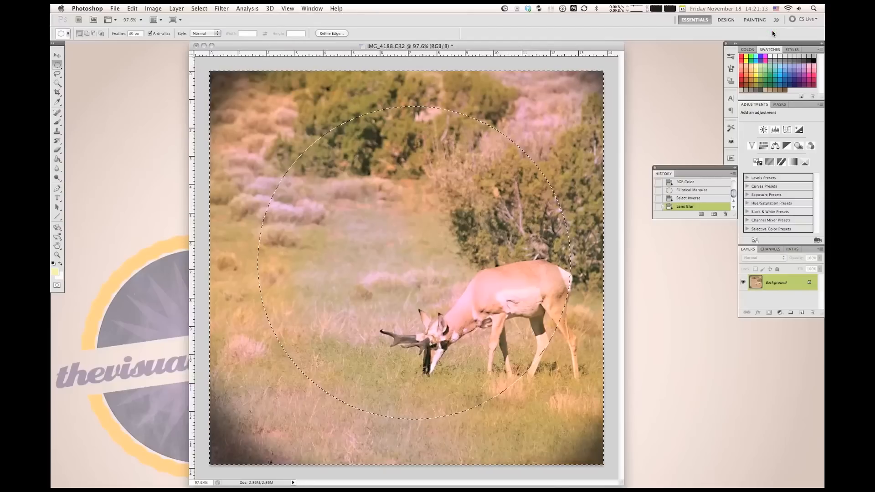
key("super+d")
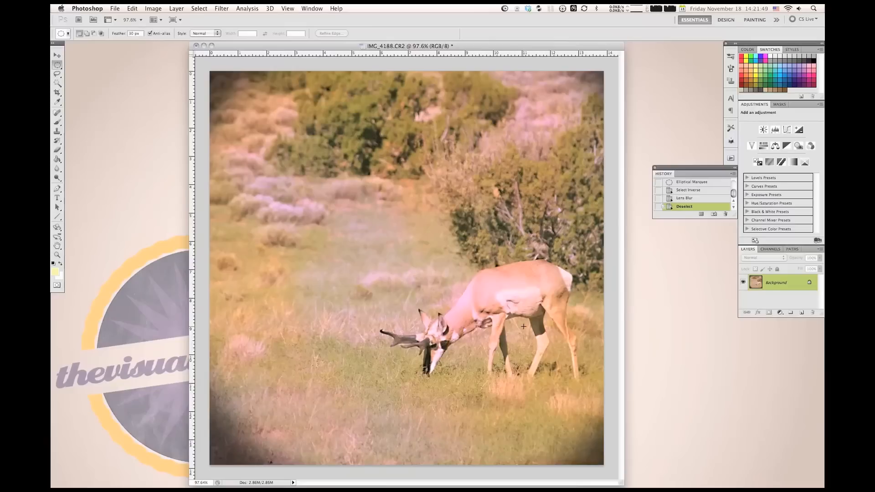
Reopen the original raw photo IMG_4188.CR2 through Camera Raw with its settings unchanged, for comparison with the edited version
left_click(115, 8)
mouse_move(150, 57)
left_click(254, 57)
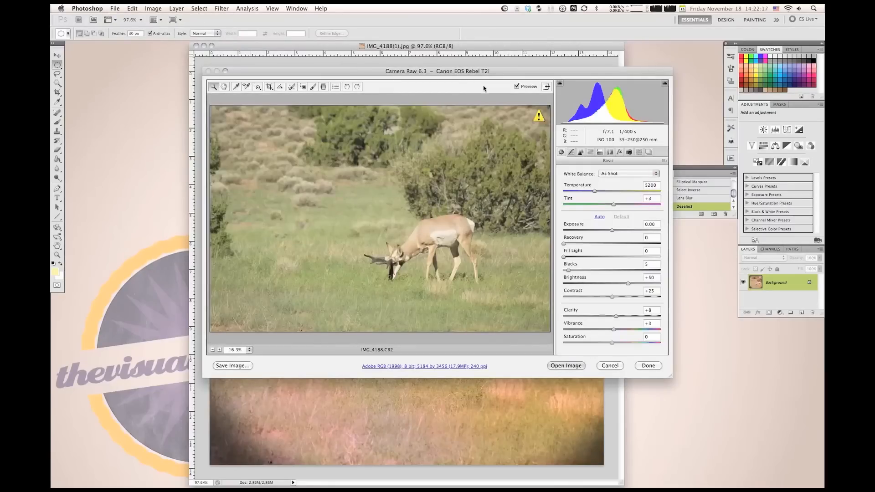
left_click(566, 366)
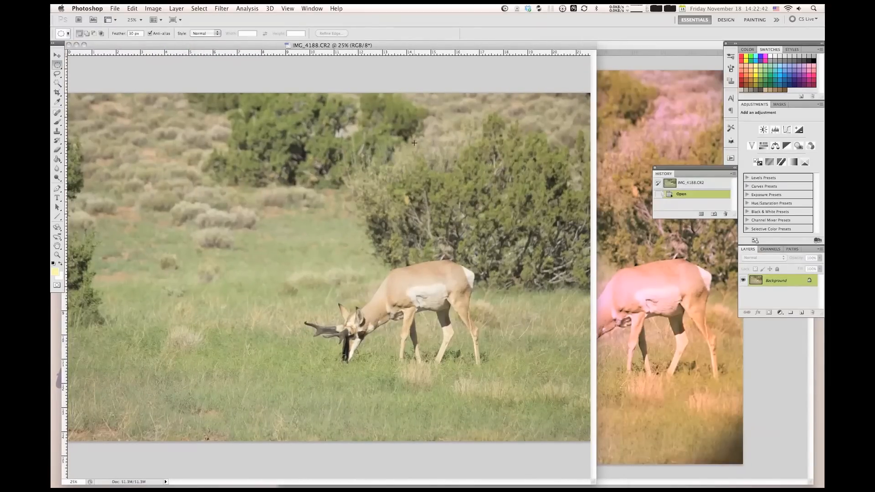
Bring the edited IMG_4188(1).jpg to the front and move its window over the original to compare the two
left_click(633, 57)
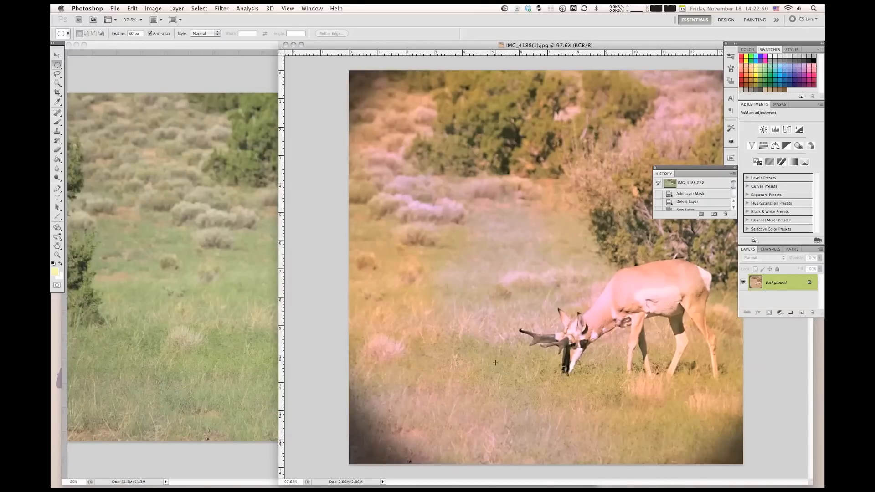
left_click_drag(397, 45, 302, 45)
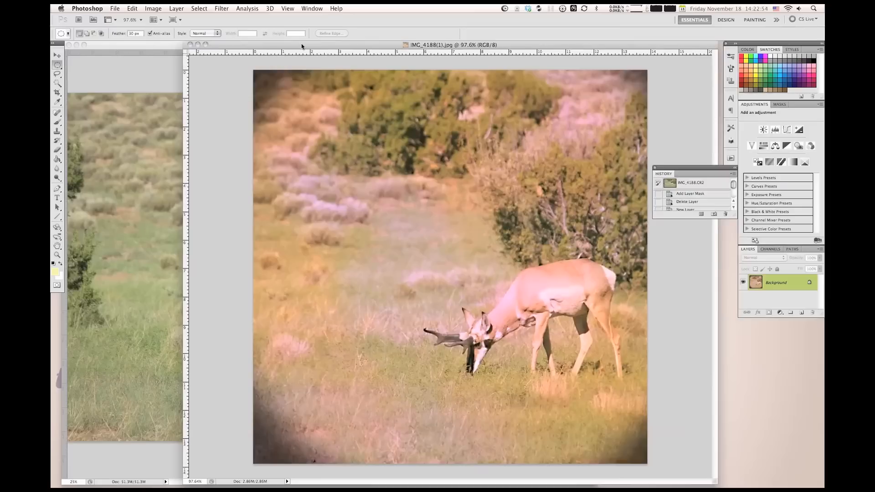
left_click_drag(589, 45, 554, 47)
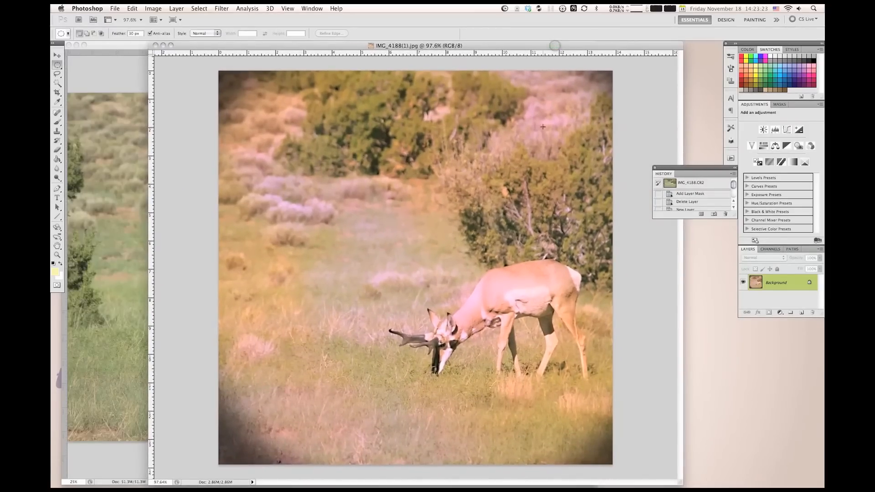